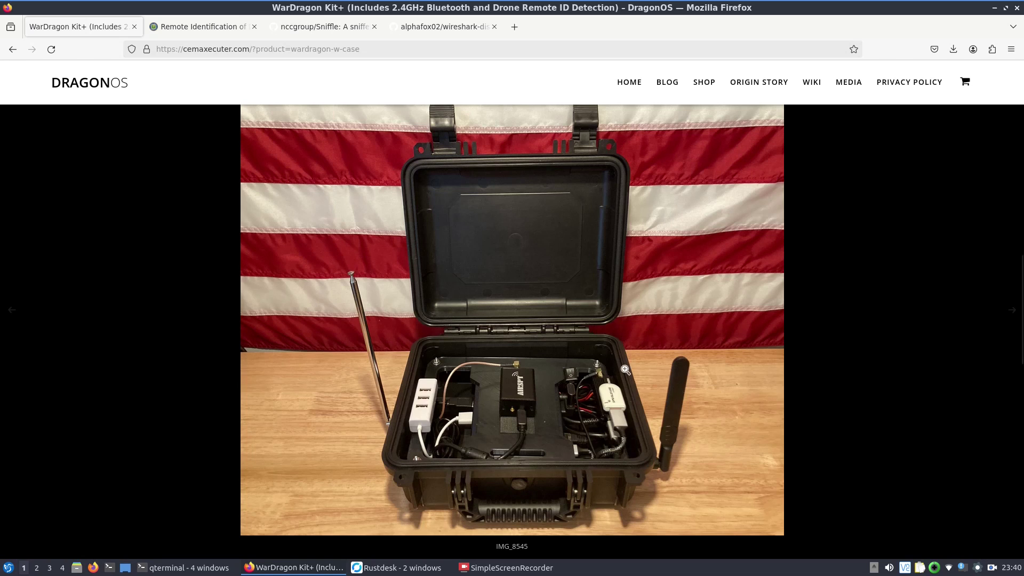
# - Switch Firefox to the FAA 'Remote Identification of Drones' tab
pyautogui.click(179, 27)
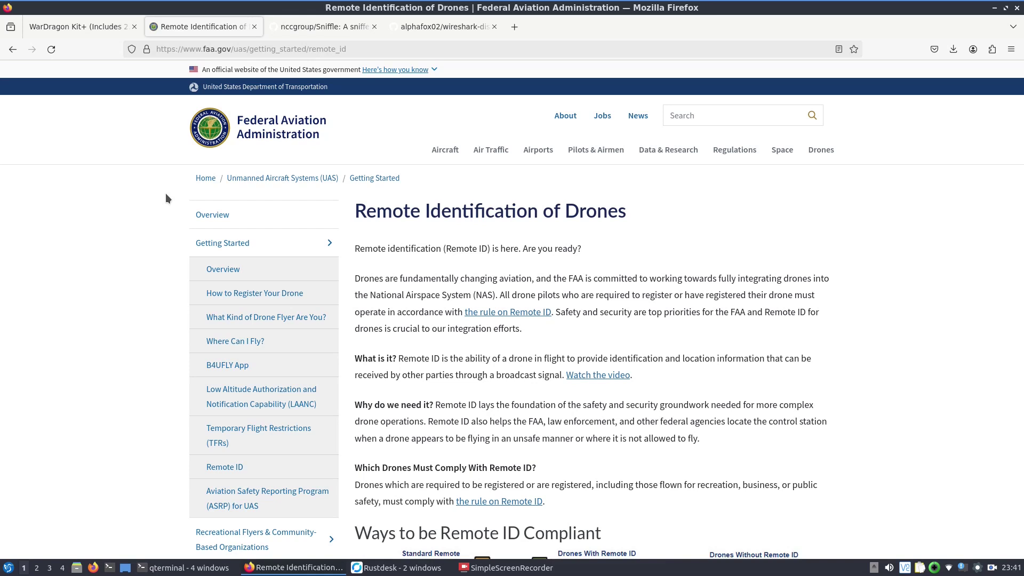
pyautogui.click(302, 27)
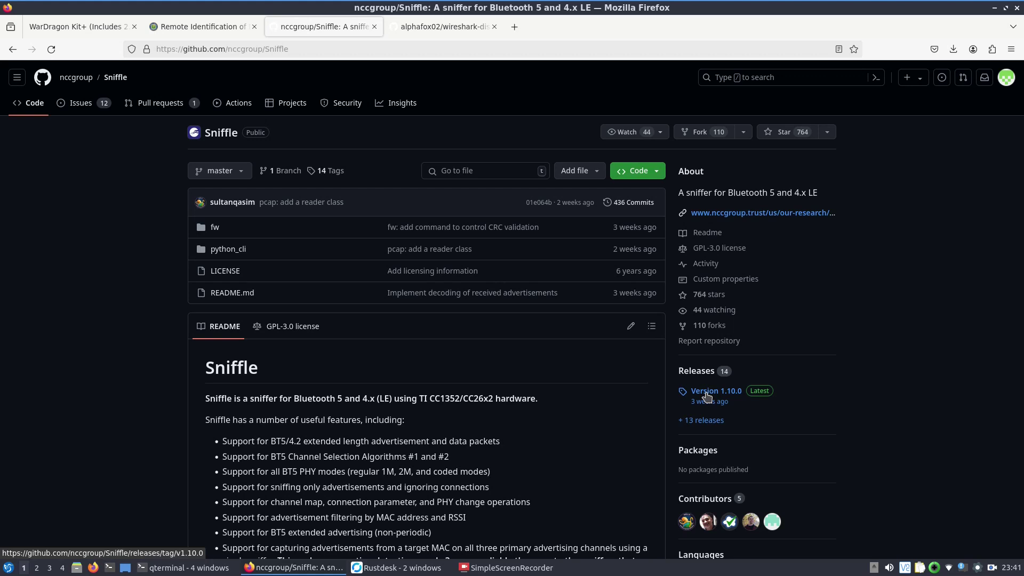
pyautogui.click(635, 171)
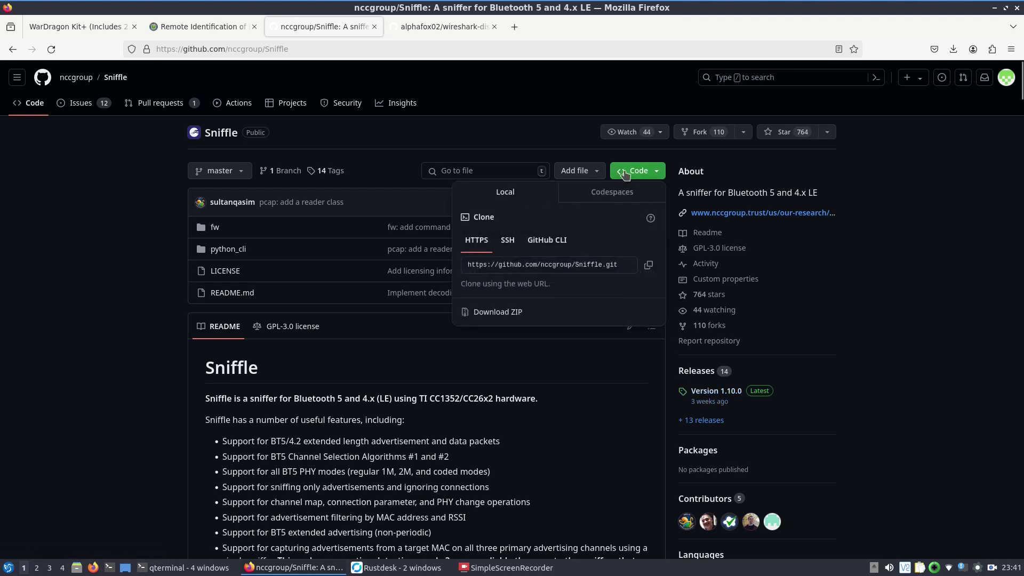
pyautogui.click(649, 265)
pyautogui.click(136, 336)
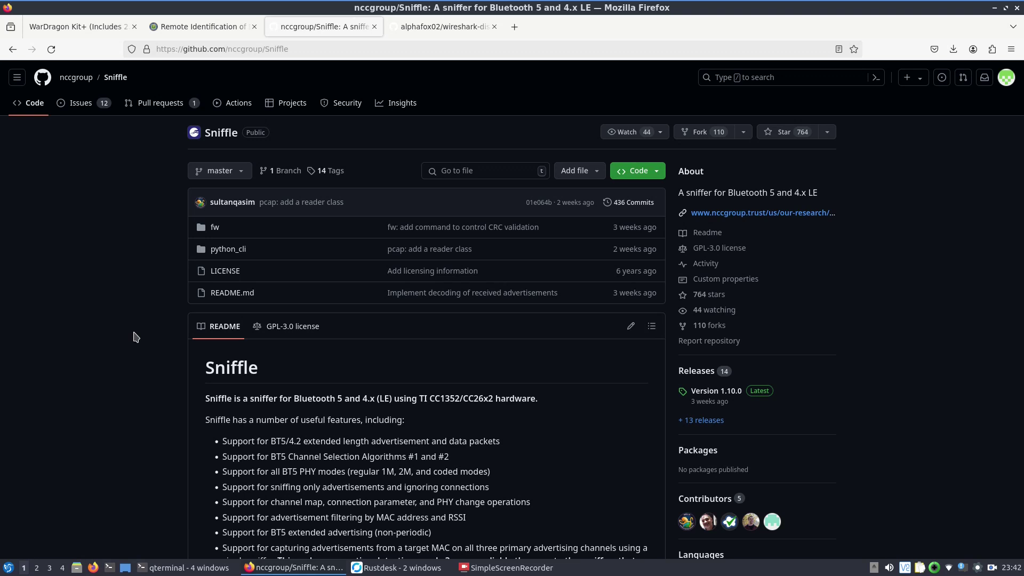
# - Put wireshark-dissector on its headless branch, read the Guide, then return to Sniffle
pyautogui.click(419, 27)
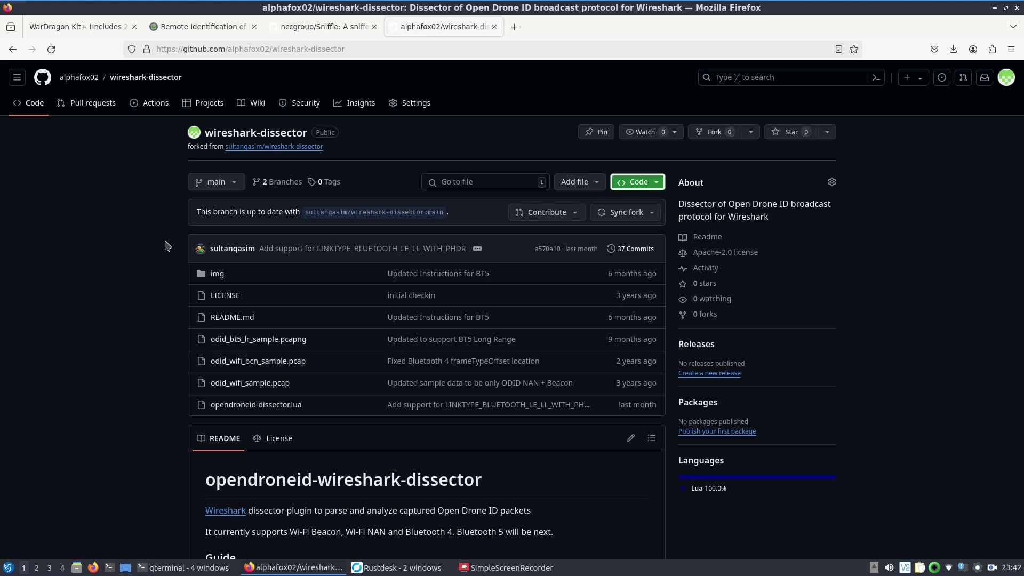
pyautogui.scroll(-3, 275, 505)
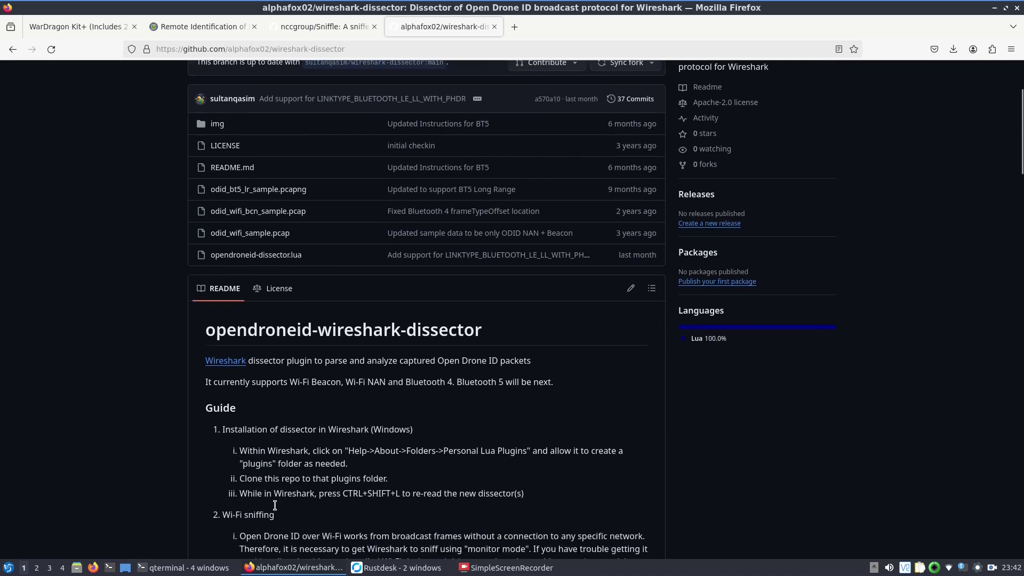
pyautogui.scroll(-2, 275, 505)
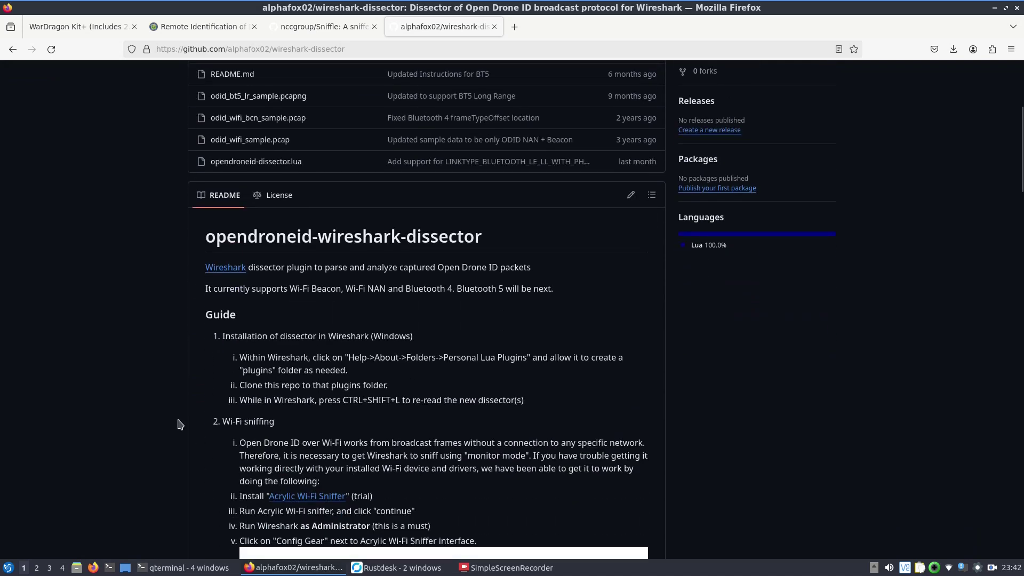
pyautogui.scroll(5, 179, 420)
pyautogui.click(214, 183)
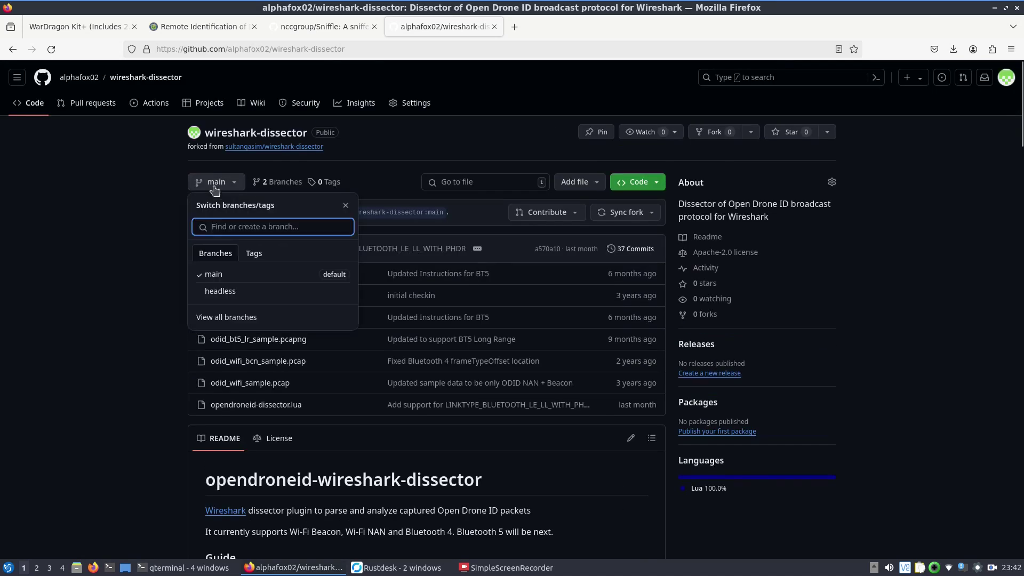
pyautogui.click(224, 296)
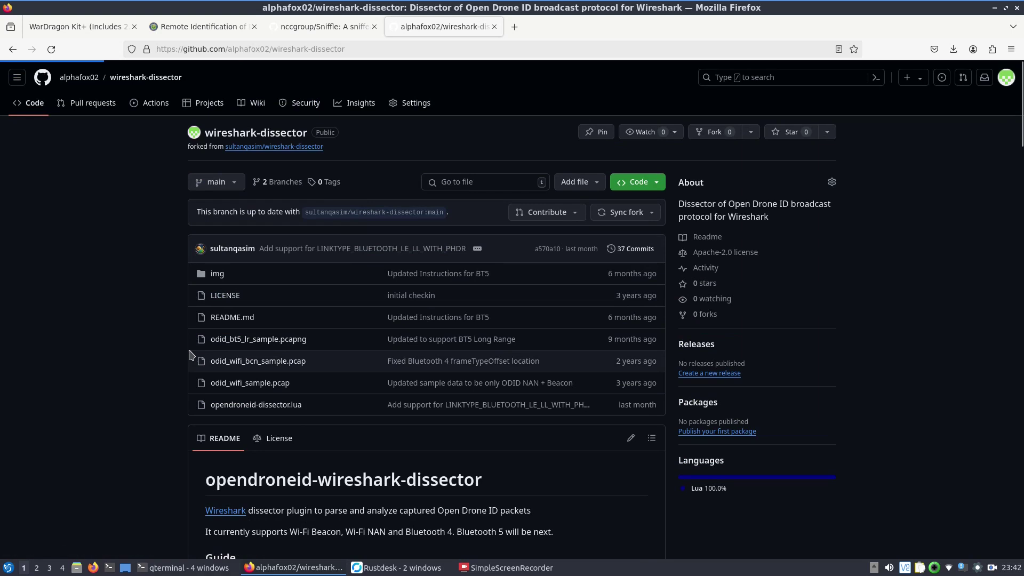
pyautogui.scroll(-5, 154, 405)
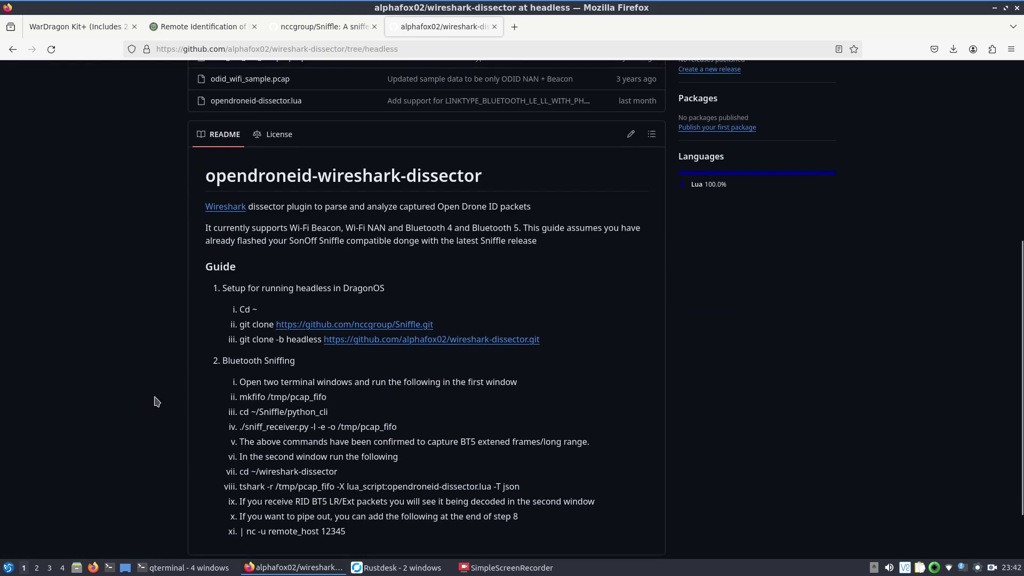
pyautogui.click(310, 33)
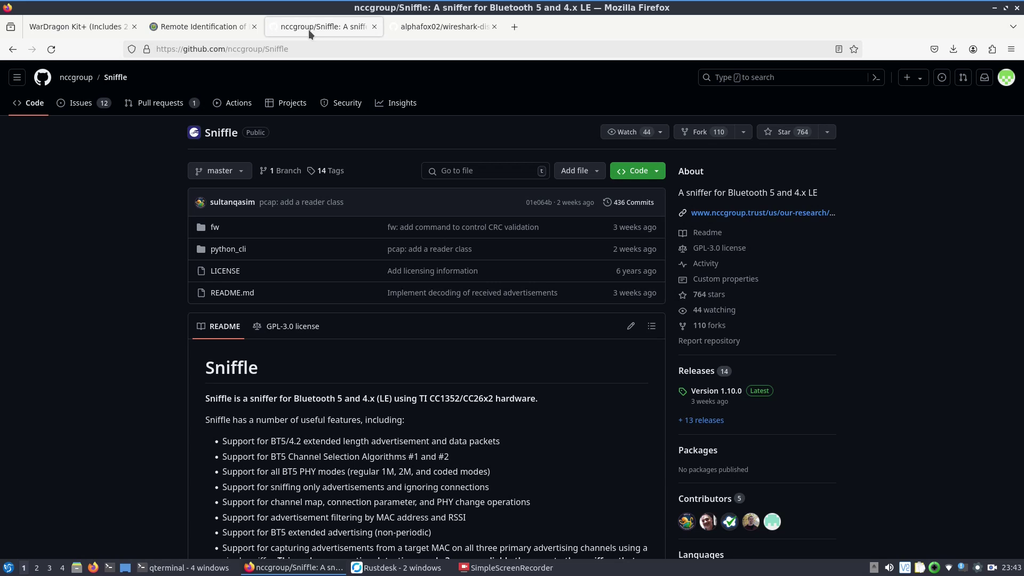
# - Browse Sniffle's python_cli/sniffle/advdata folder, then return to the wireshark-dissector headless branch
pyautogui.click(231, 250)
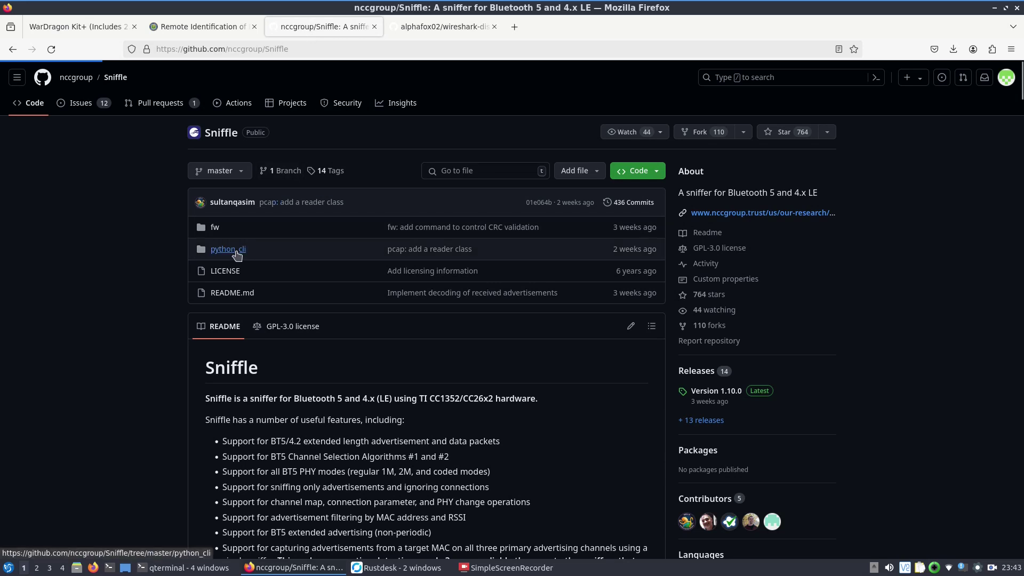
pyautogui.click(213, 237)
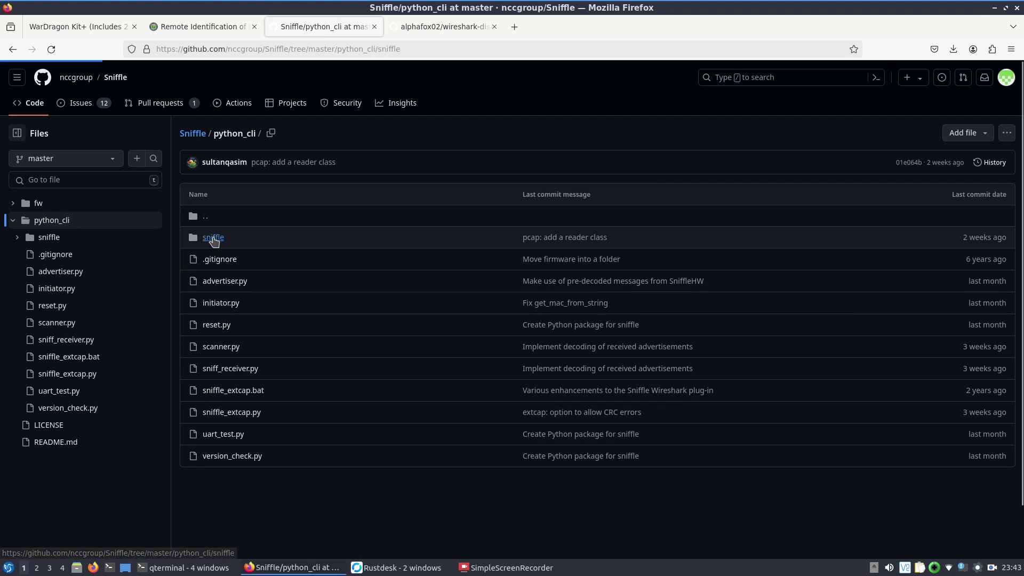
pyautogui.click(213, 238)
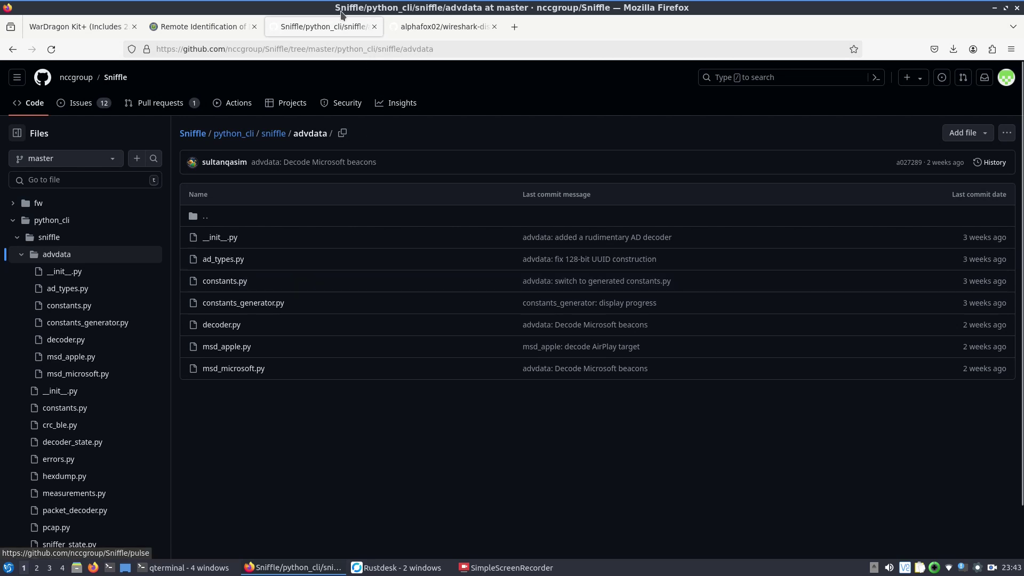
pyautogui.click(439, 31)
pyautogui.scroll(6, 407, 269)
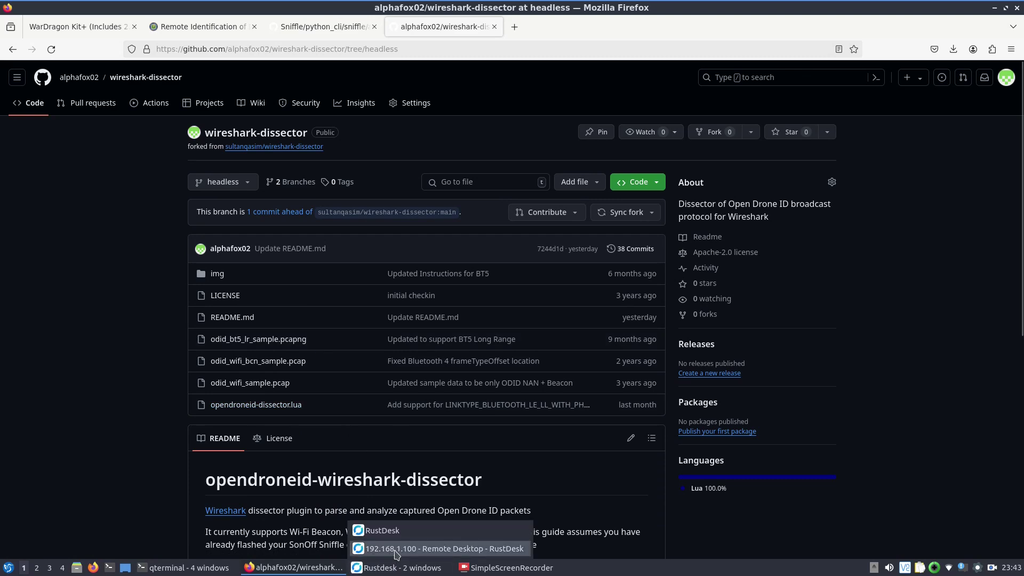
# - Move and enlarge the remote terminal, then list the Downloads folder with ls
pyautogui.click(396, 549)
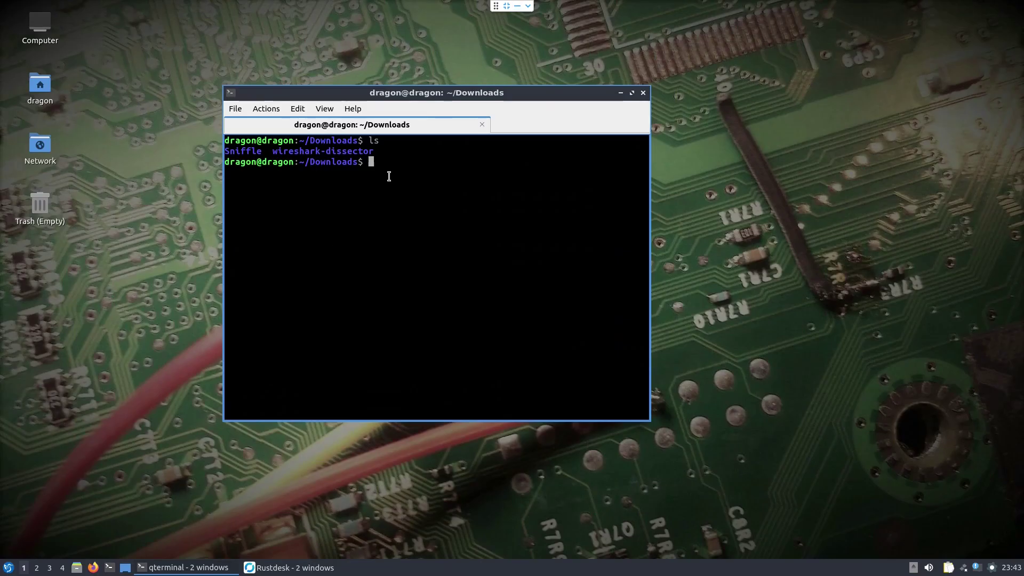
pyautogui.moveTo(388, 95); pyautogui.dragTo(295, 83)
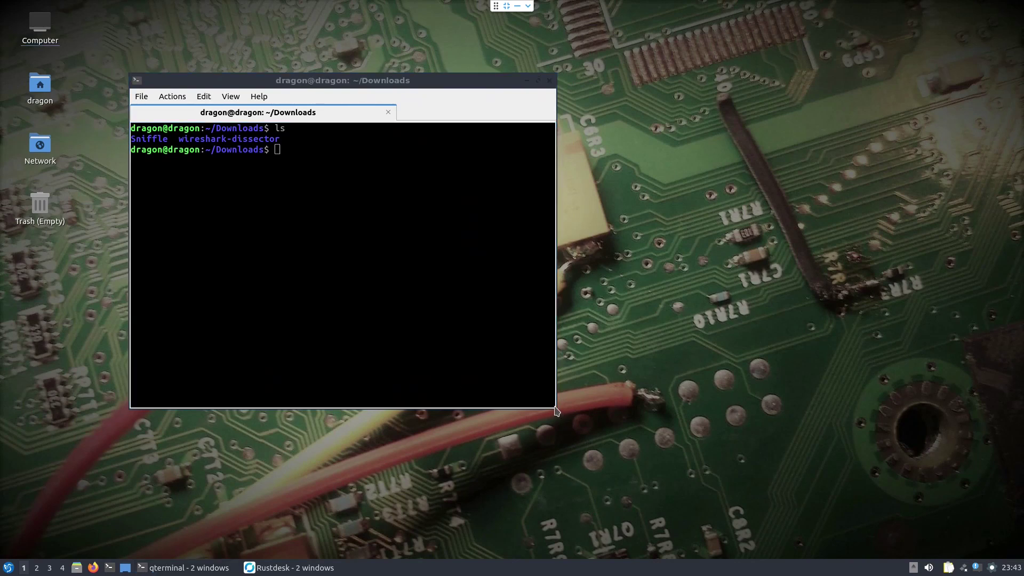
pyautogui.moveTo(558, 409); pyautogui.dragTo(750, 447)
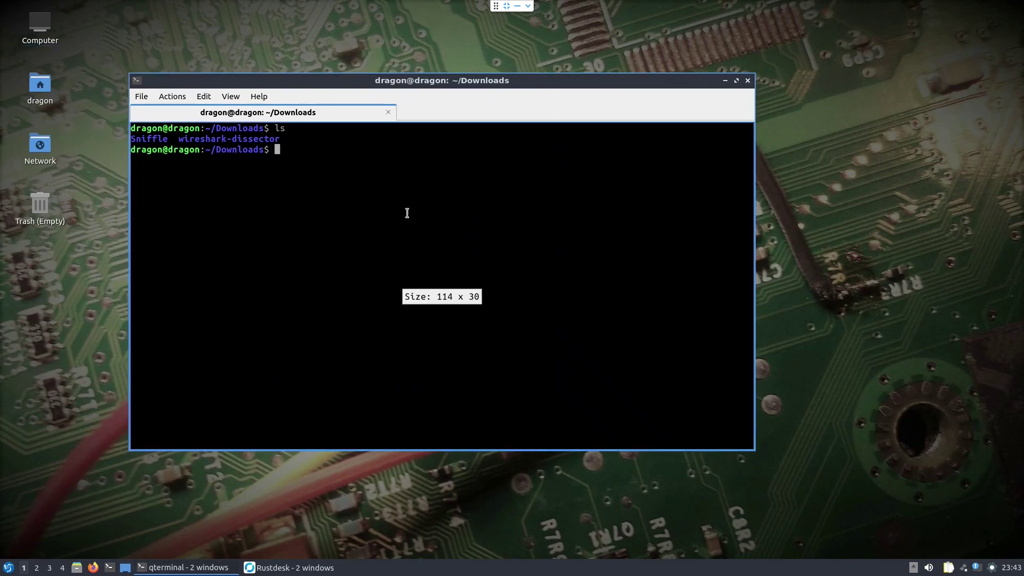
pyautogui.write('ls')
pyautogui.press('Return')
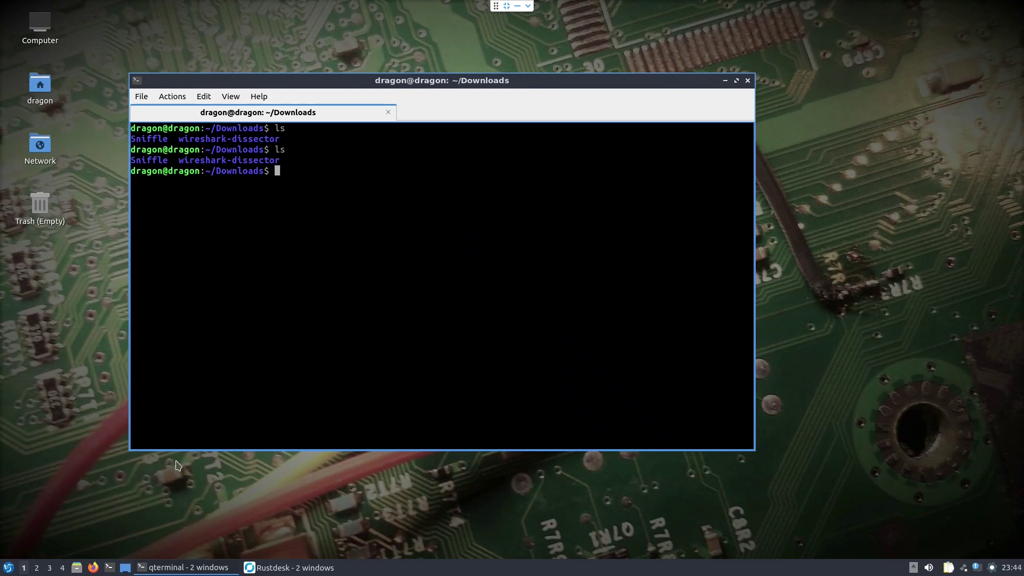
# - Scroll the headless README guide in Firefox down to its final steps
pyautogui.click(512, 6)
pyautogui.scroll(-4, 171, 411)
pyautogui.scroll(-4, 173, 410)
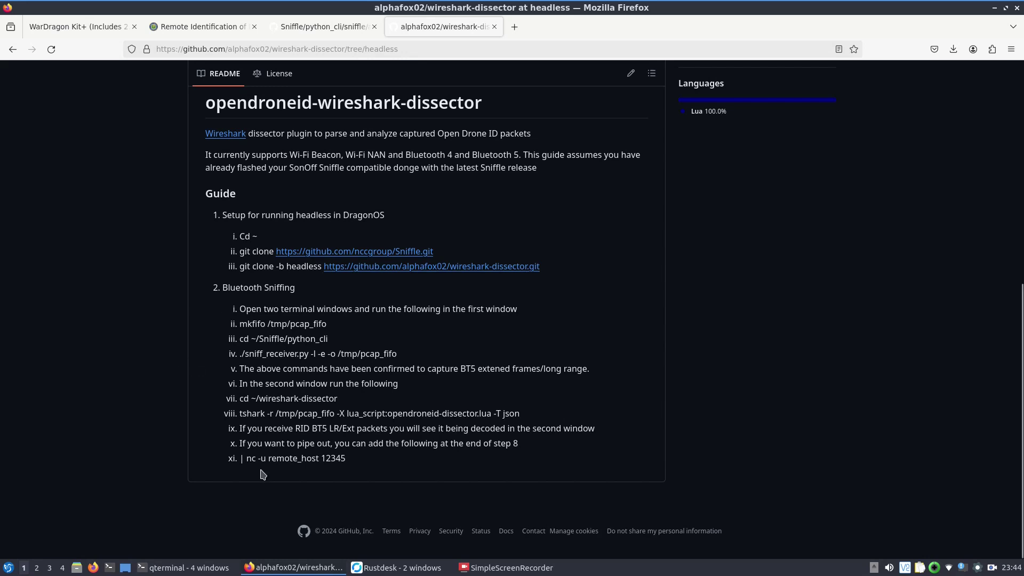
# - Highlight the '| nc -u remote_host 12345' line, then return to the remote terminal
pyautogui.moveTo(354, 461); pyautogui.dragTo(240, 460)
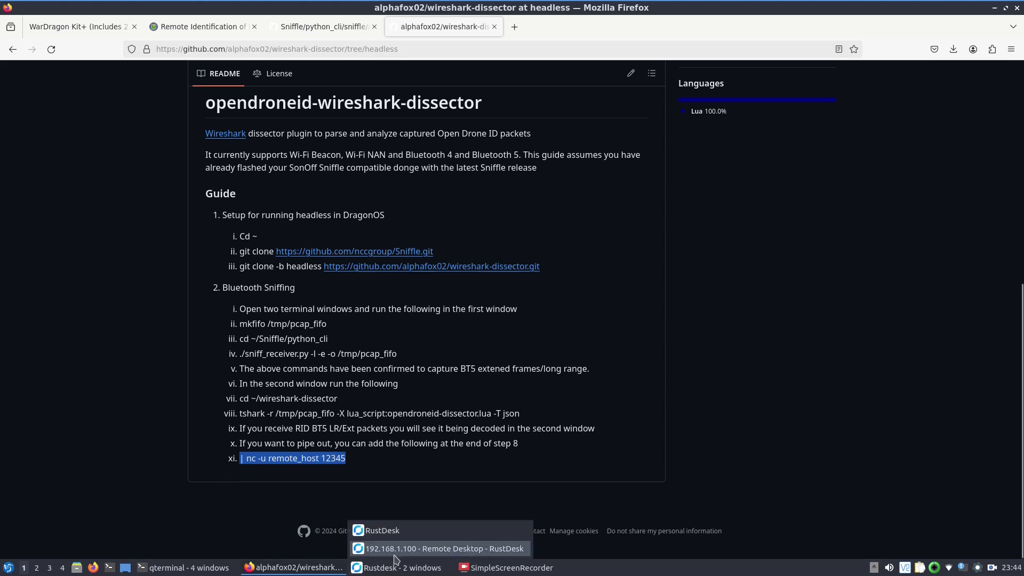
pyautogui.click(393, 552)
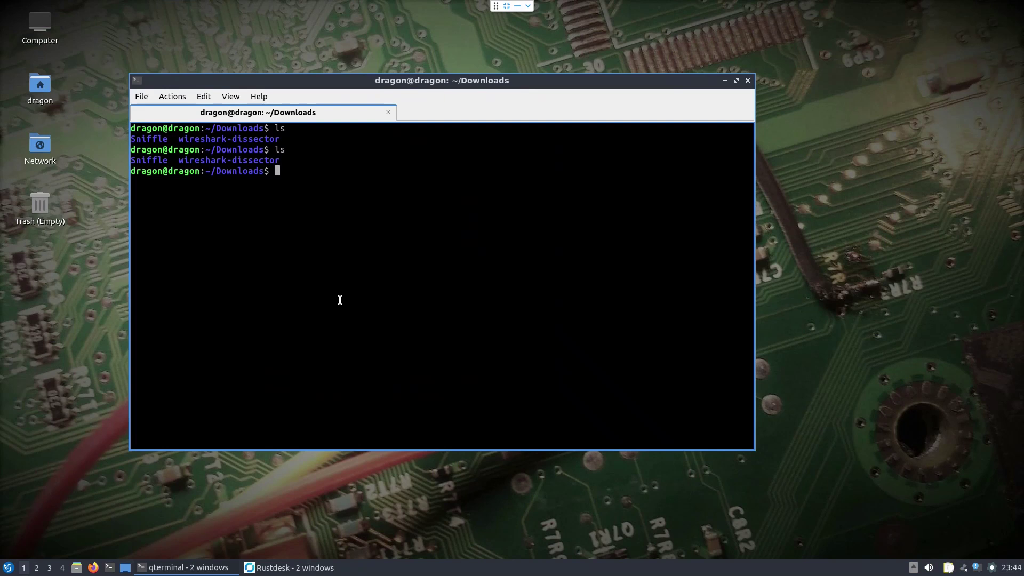
# - Create the /tmp/pcap_fifo named pipe and change into Sniffle/python_cli
pyautogui.write('mkfifo /tmp/pcap_fifo')
pyautogui.press('Return')
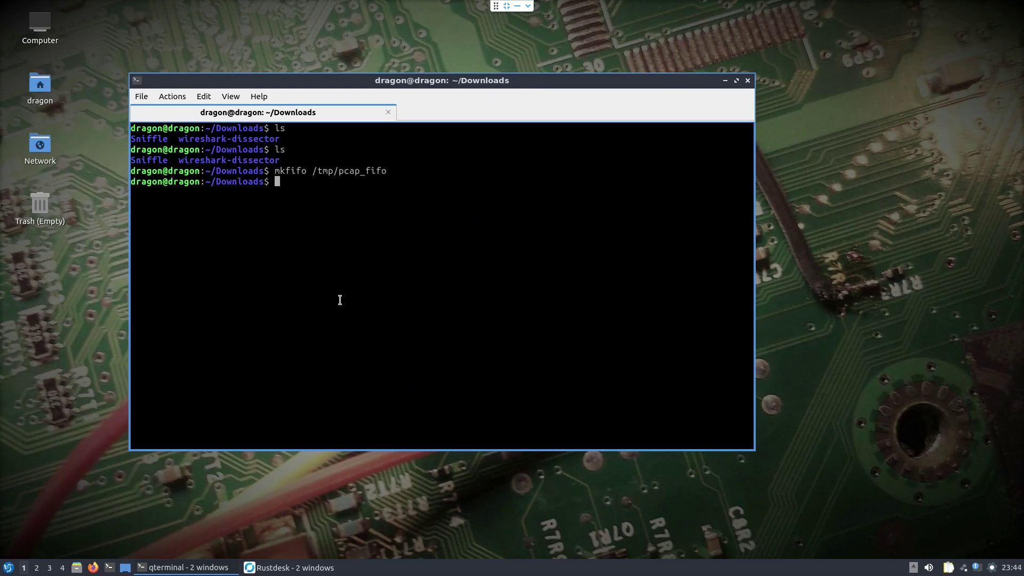
pyautogui.write('cd S')
pyautogui.press('Tab')
pyautogui.write('p')
pyautogui.press('Tab')
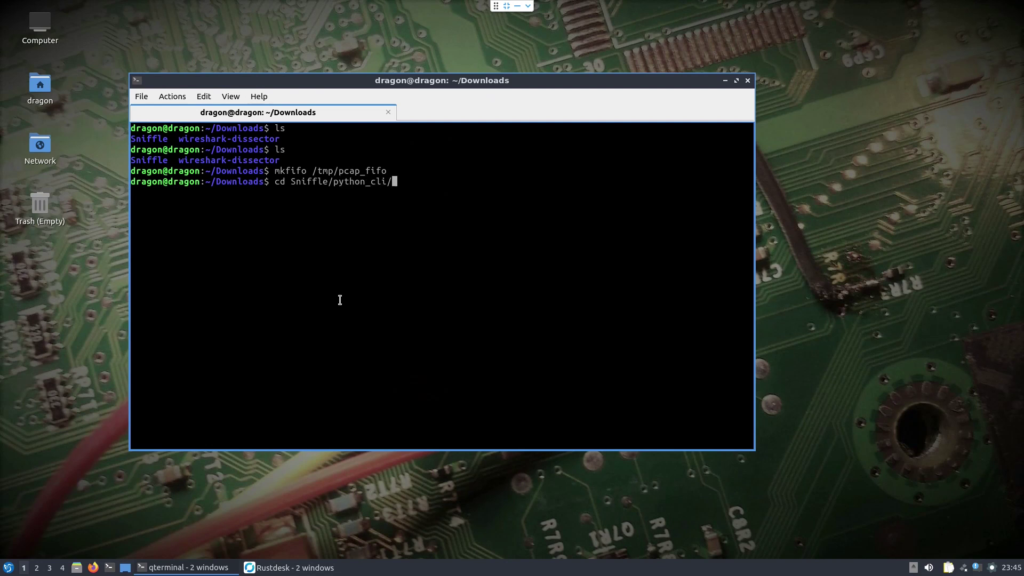
pyautogui.press('Return')
# - Run ./sniff_receiver.py -l -e -o /tmp/pcap_fifo
pyautogui.write('./sniff')
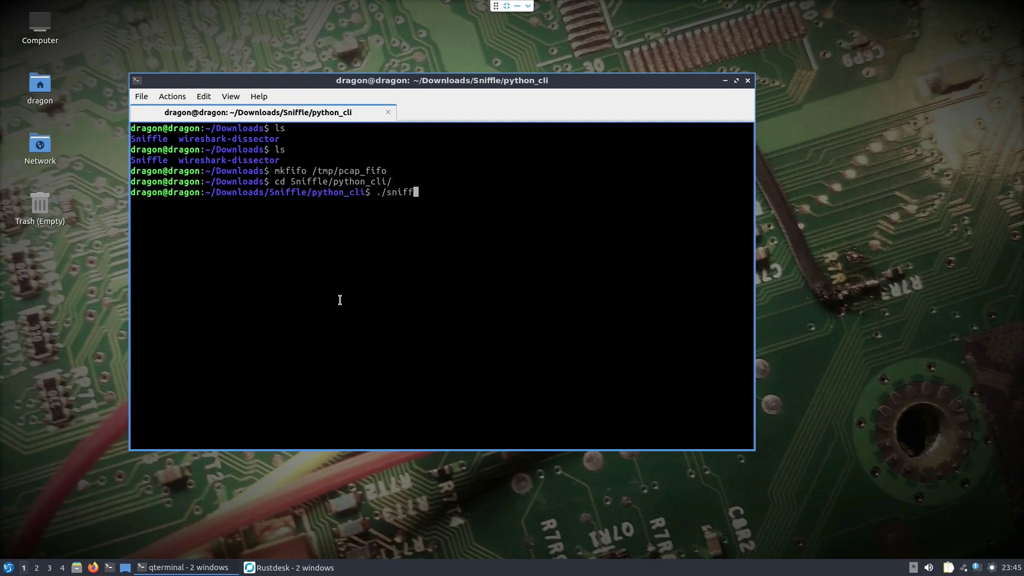
pyautogui.press('Tab')
pyautogui.write('-l -e')
pyautogui.press('BackSpace')
pyautogui.write('-o /tmp/')
pyautogui.press('Tab')
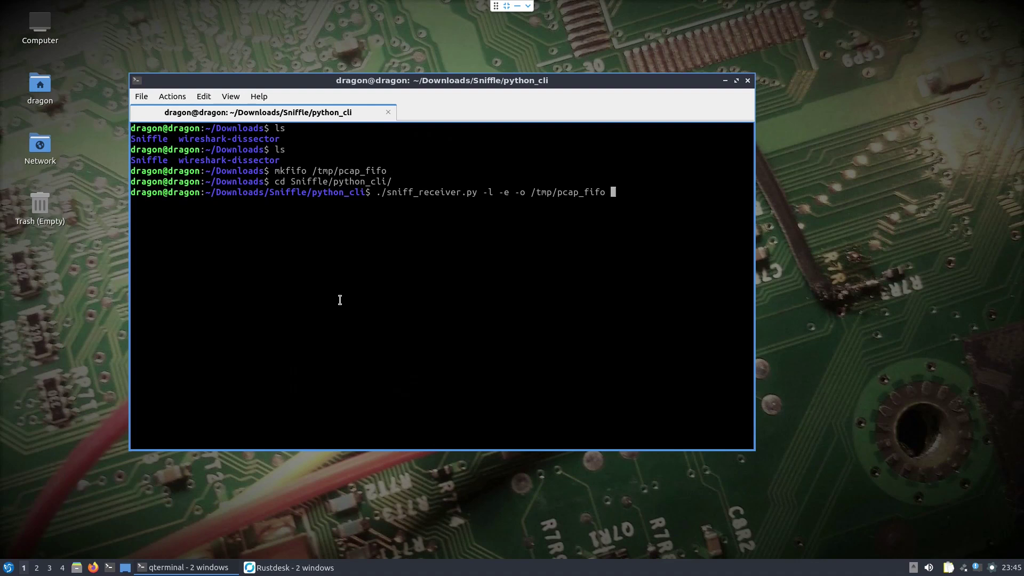
pyautogui.press('Return')
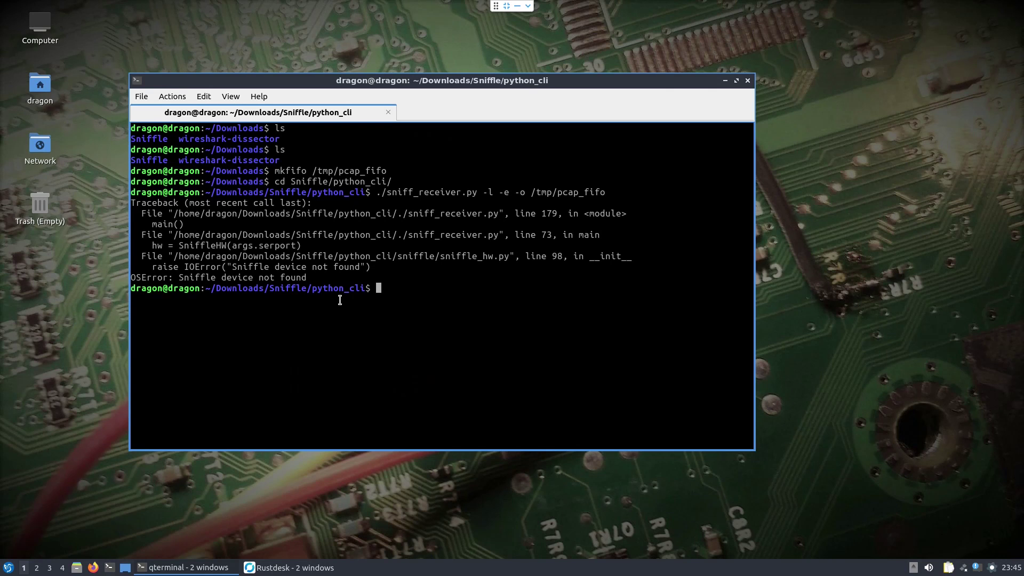
# - Rerun the sniff_receiver command twice after the 'Sniffle device not found' errors
pyautogui.press('Up')
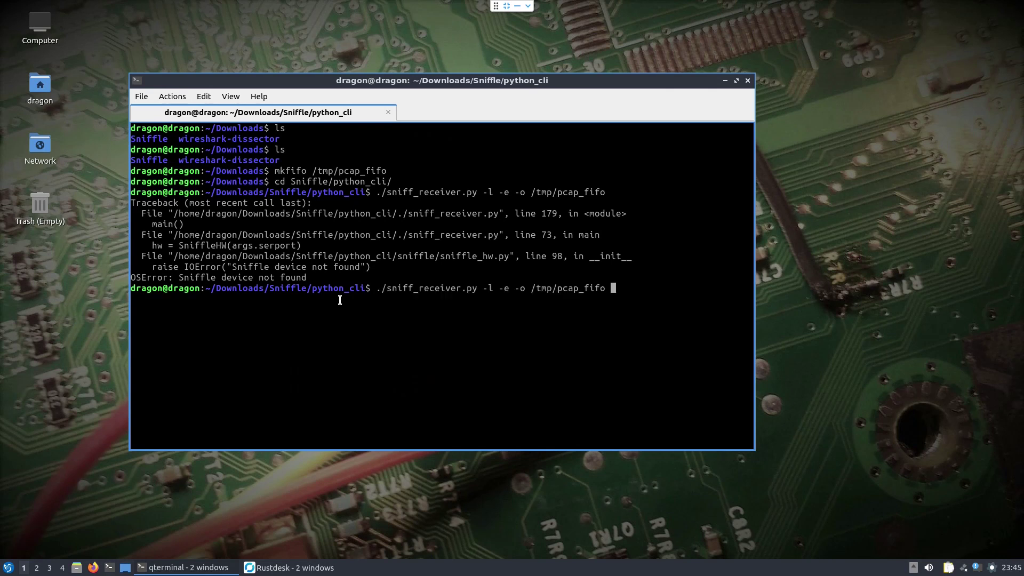
pyautogui.press('Return')
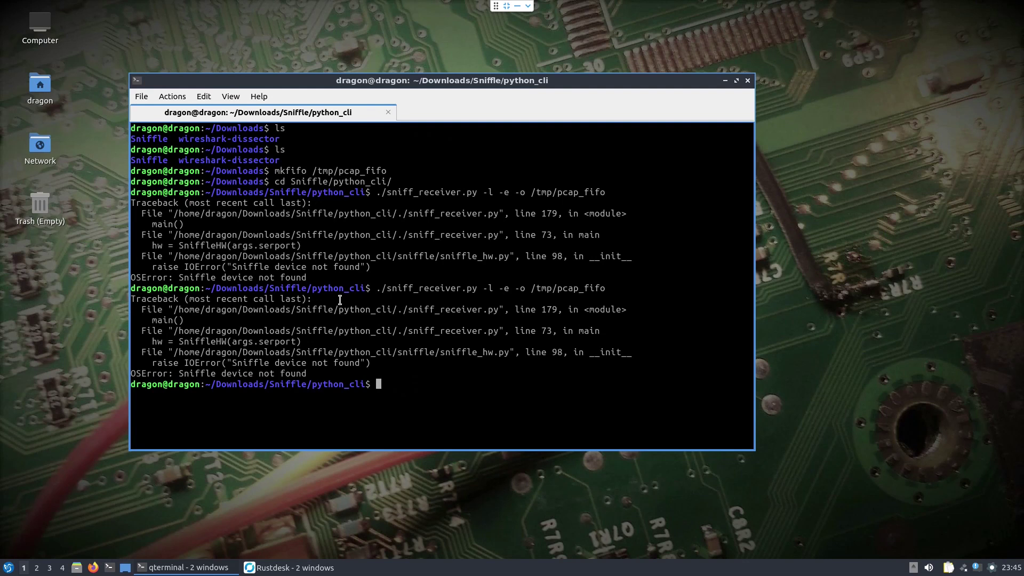
pyautogui.press('Up')
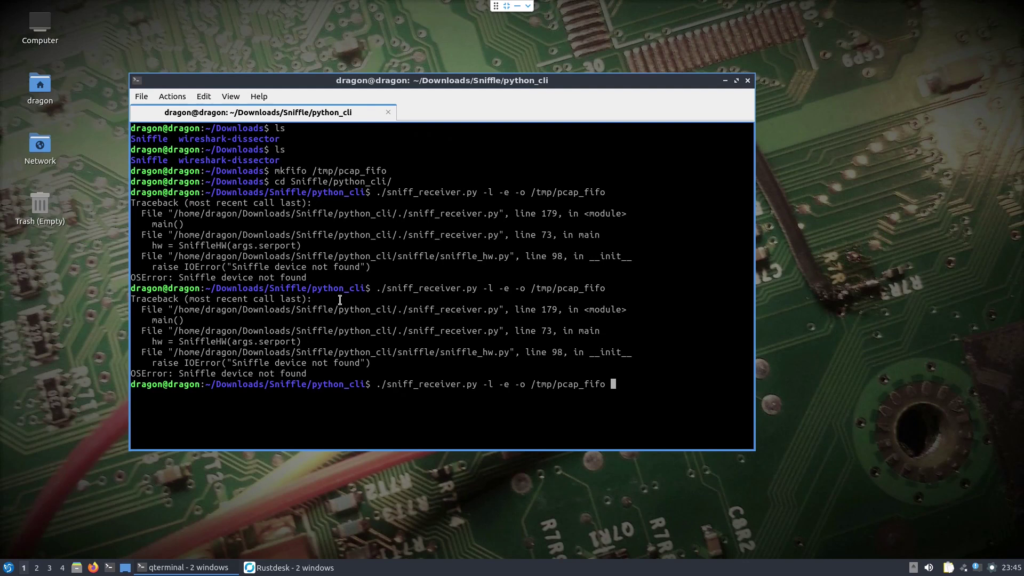
pyautogui.press('Return')
# - In a second terminal, enter Downloads/wireshark-dissector and list its files
pyautogui.click(109, 567)
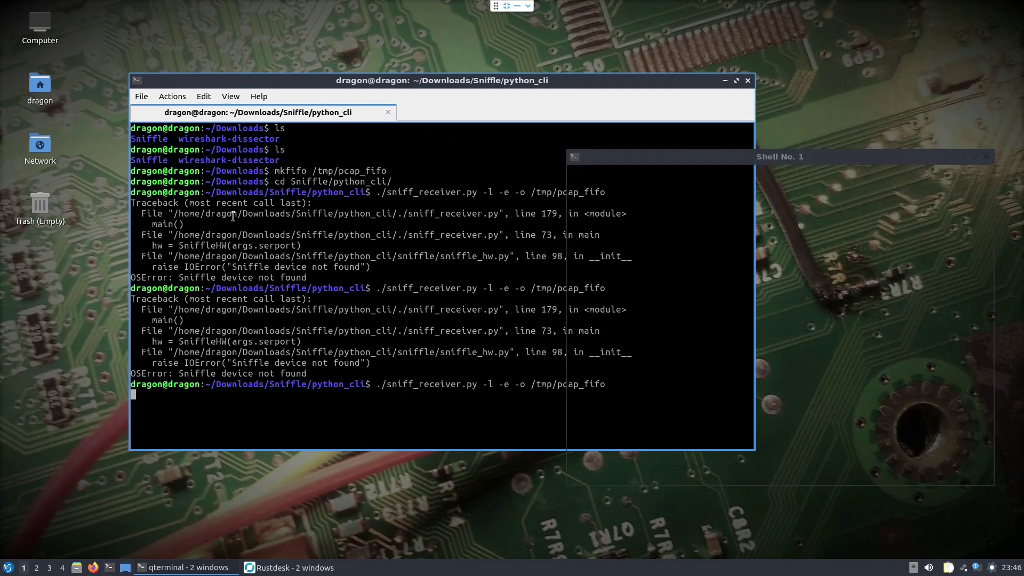
pyautogui.write('cd')
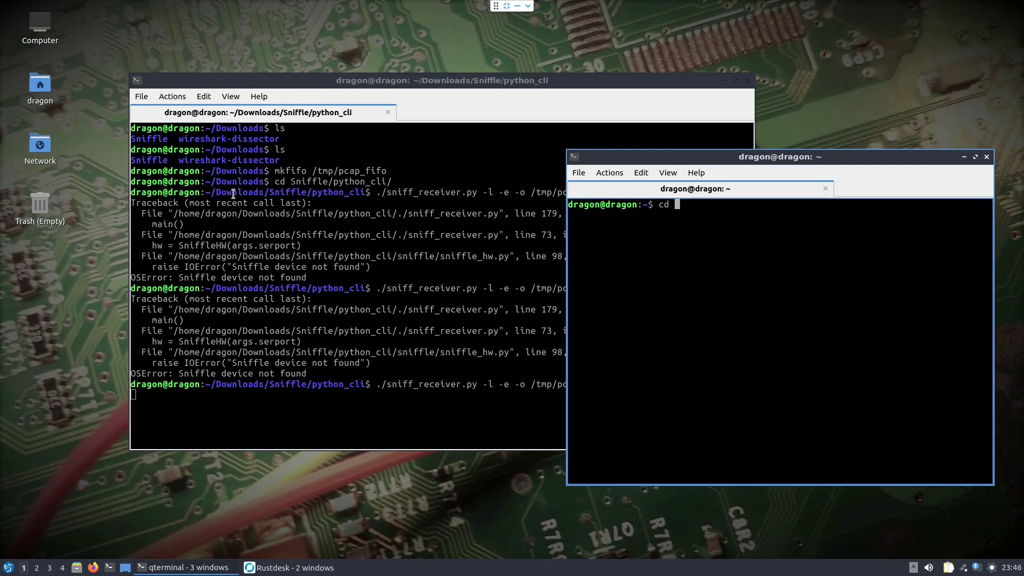
pyautogui.press('Tab')
pyautogui.press('Tab')
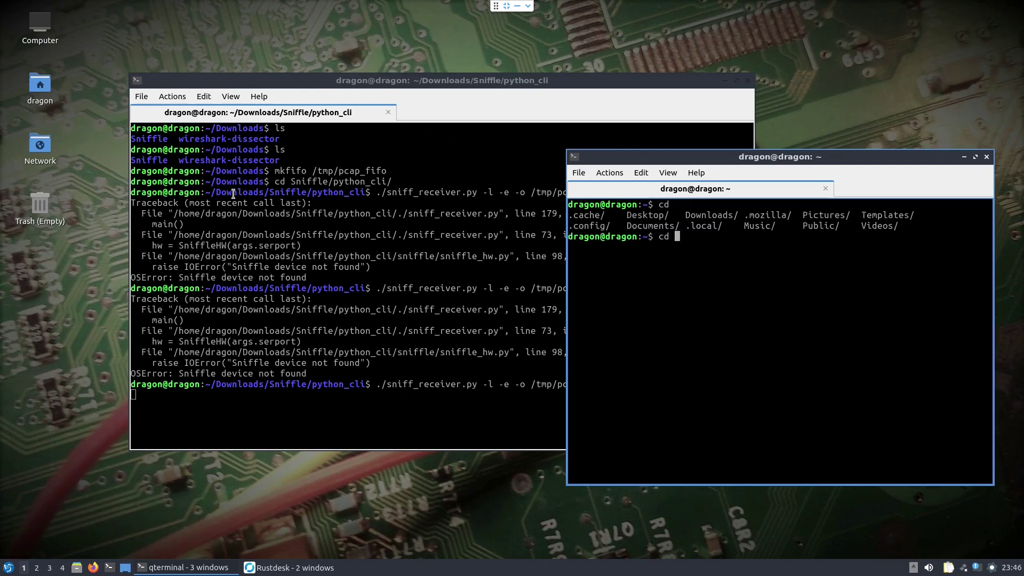
pyautogui.write('Do')
pyautogui.press('Tab')
pyautogui.press('Tab')
pyautogui.press('Tab')
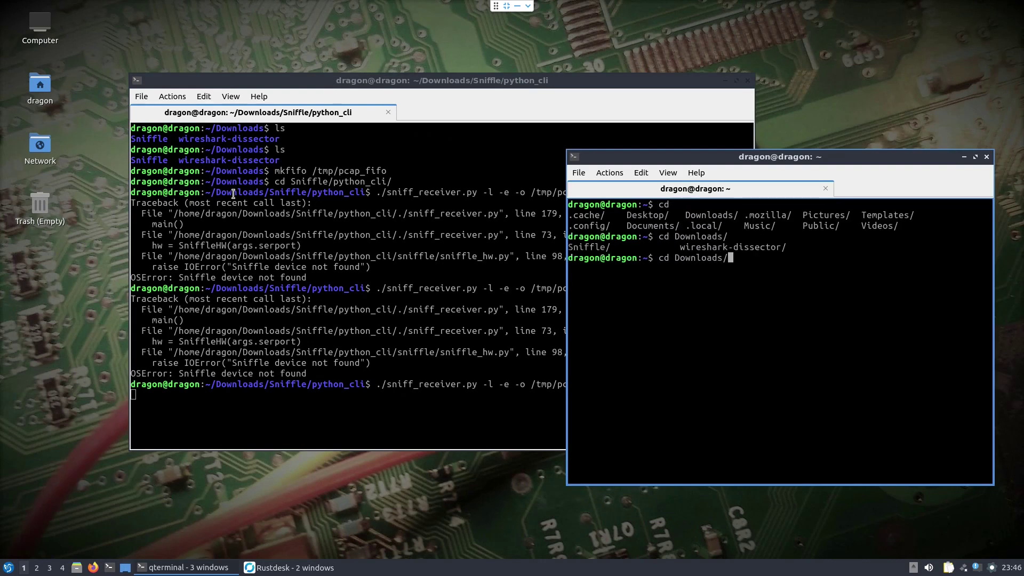
pyautogui.write('wi')
pyautogui.press('Tab')
pyautogui.press('Return')
pyautogui.write('ls')
pyautogui.press('Return')
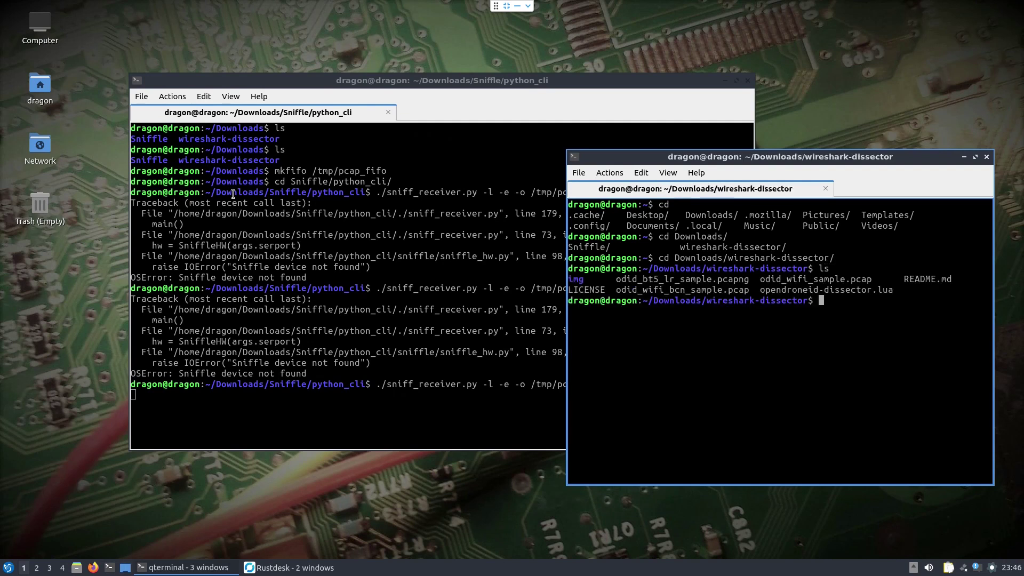
# - Type tshark -r /tmp/pcap_fifo, move the python_cli terminal top-left, and enlarge the tshark one
pyautogui.write('ths')
pyautogui.press('BackSpace')
pyautogui.press('BackSpace')
pyautogui.write('shark -r /tmp/pcap_fifo')
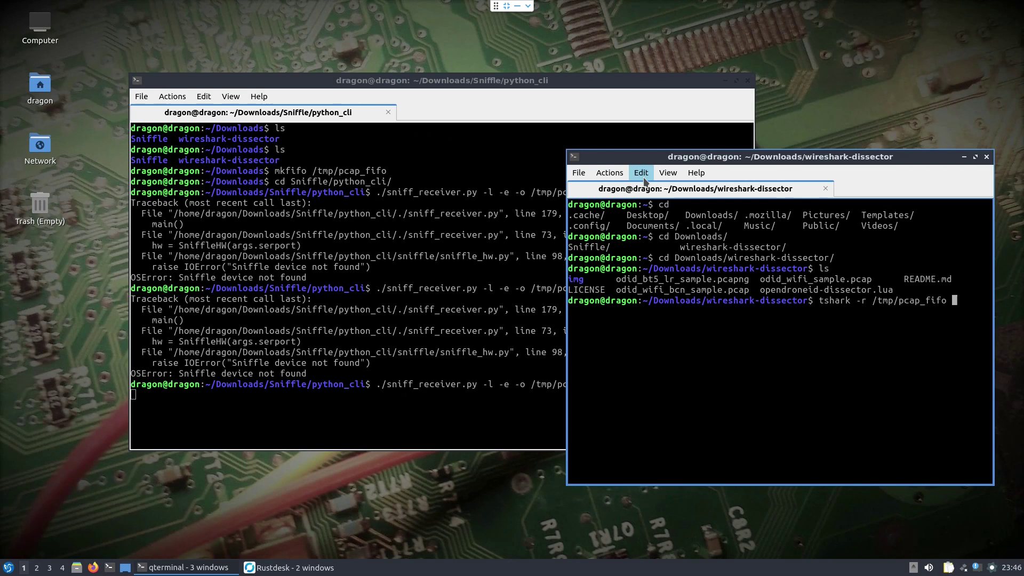
pyautogui.click(442, 80)
pyautogui.moveTo(441, 80); pyautogui.dragTo(315, 11)
pyautogui.moveTo(660, 158); pyautogui.dragTo(382, 85)
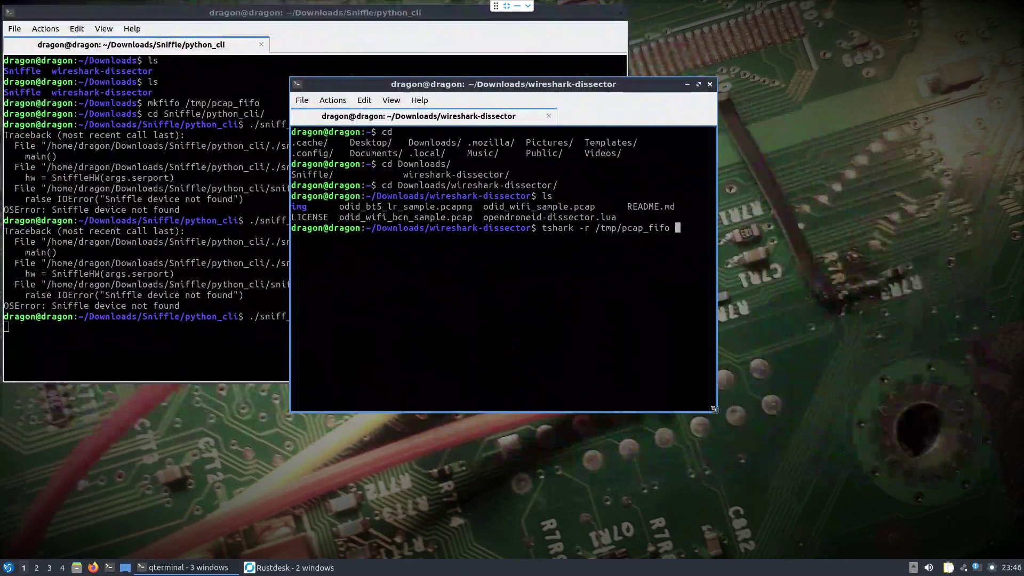
pyautogui.moveTo(716, 412); pyautogui.dragTo(834, 490)
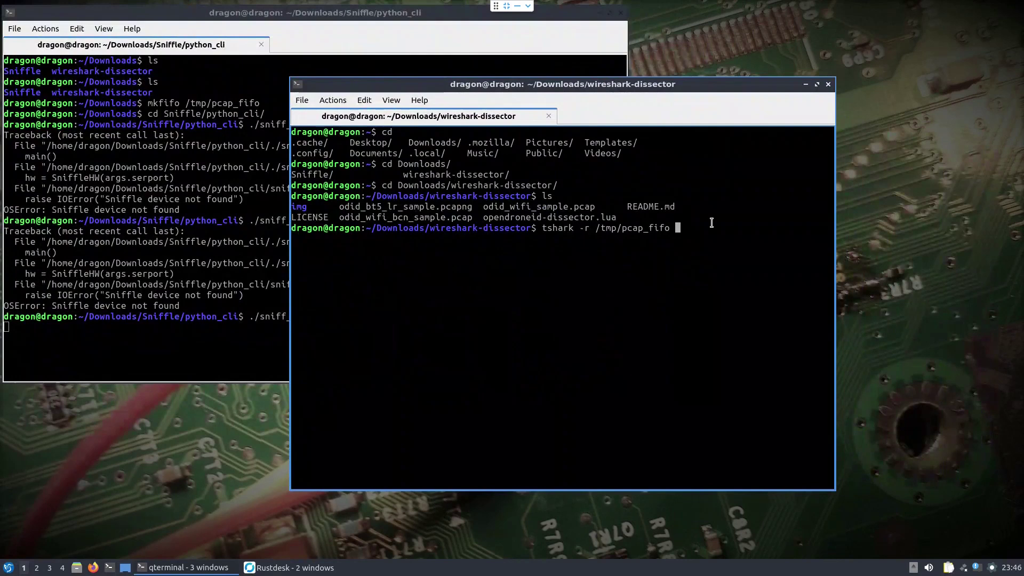
# - Finish and run tshark with -X lua_script:opendroneid-dissector.lua -T json
pyautogui.write('-X lua_script:op')
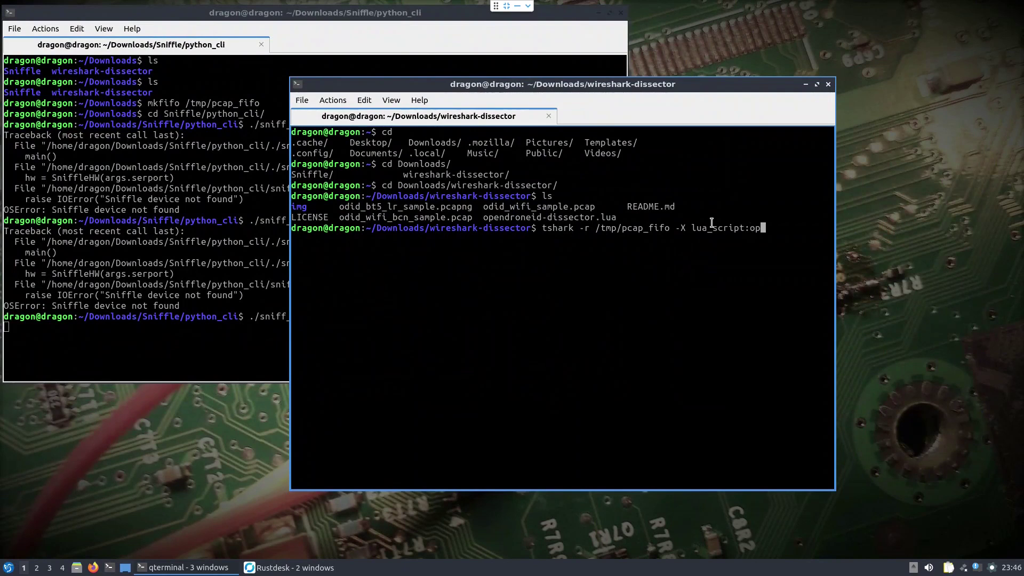
pyautogui.press('Tab')
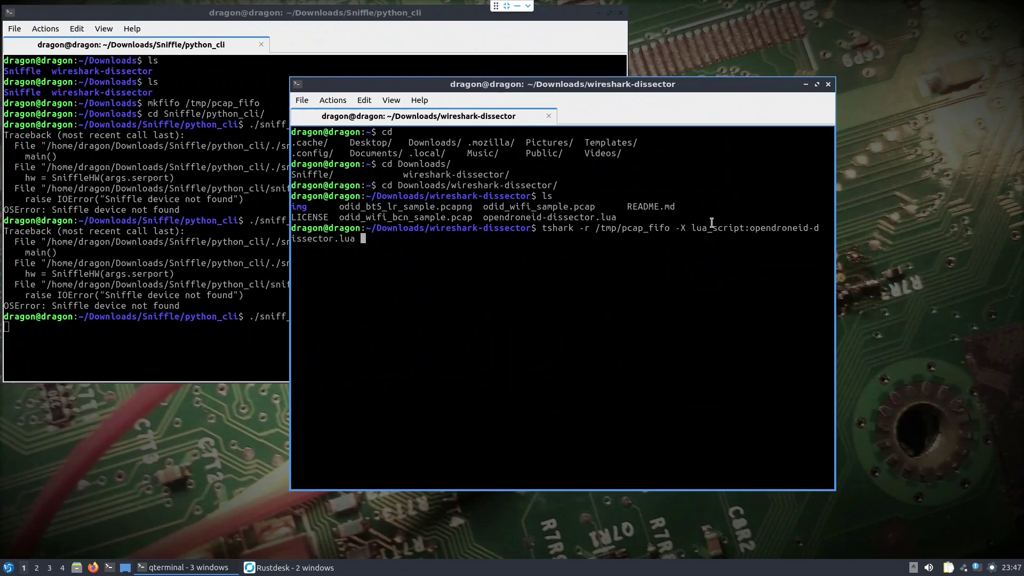
pyautogui.write('-T json')
pyautogui.press('Return')
# - Move the tshark window up-left and resize it to 141 x 41
pyautogui.moveTo(333, 87); pyautogui.dragTo(240, 48)
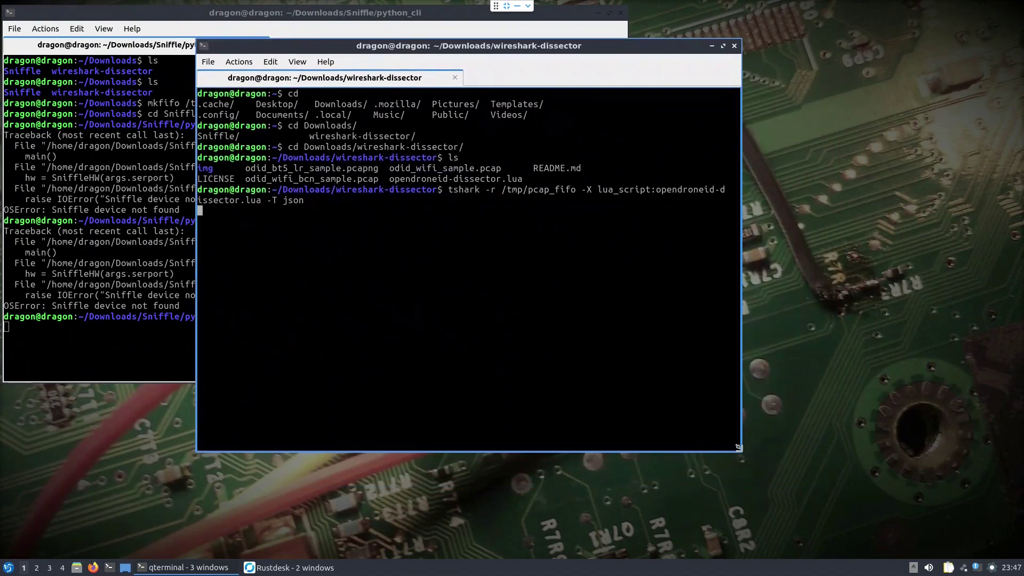
pyautogui.moveTo(738, 446); pyautogui.dragTo(963, 528)
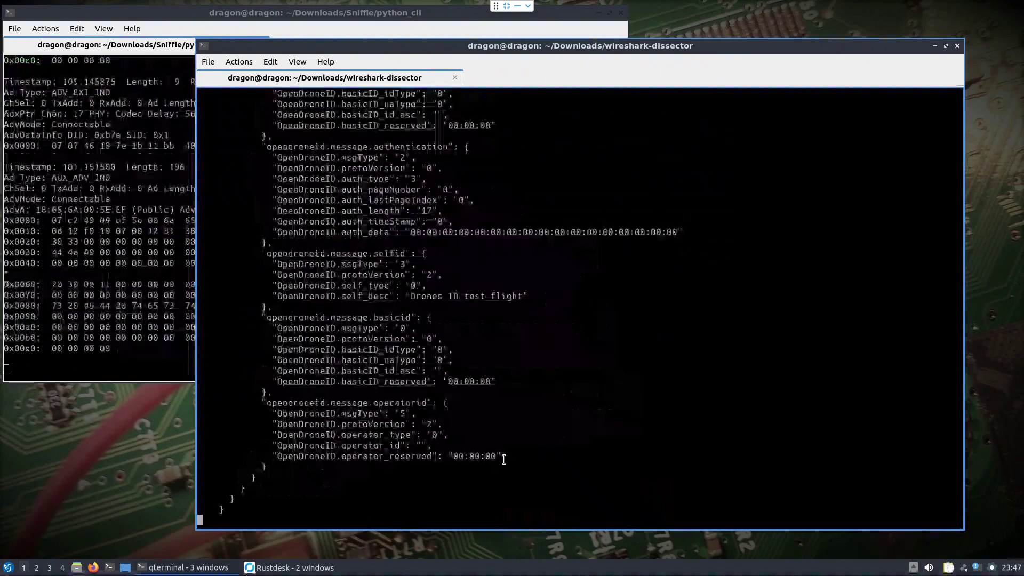
pyautogui.scroll(11, 504, 459)
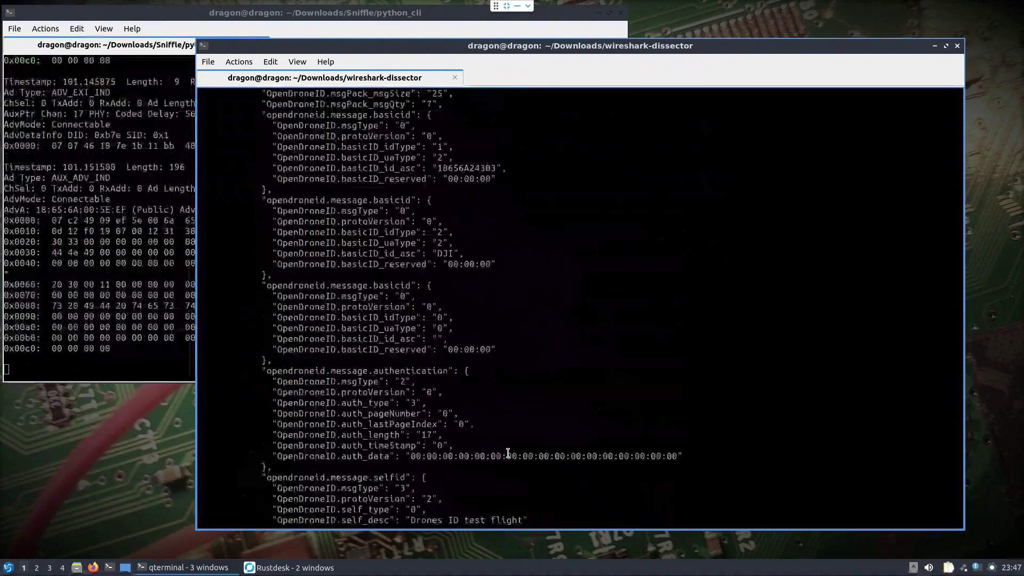
pyautogui.scroll(2, 502, 443)
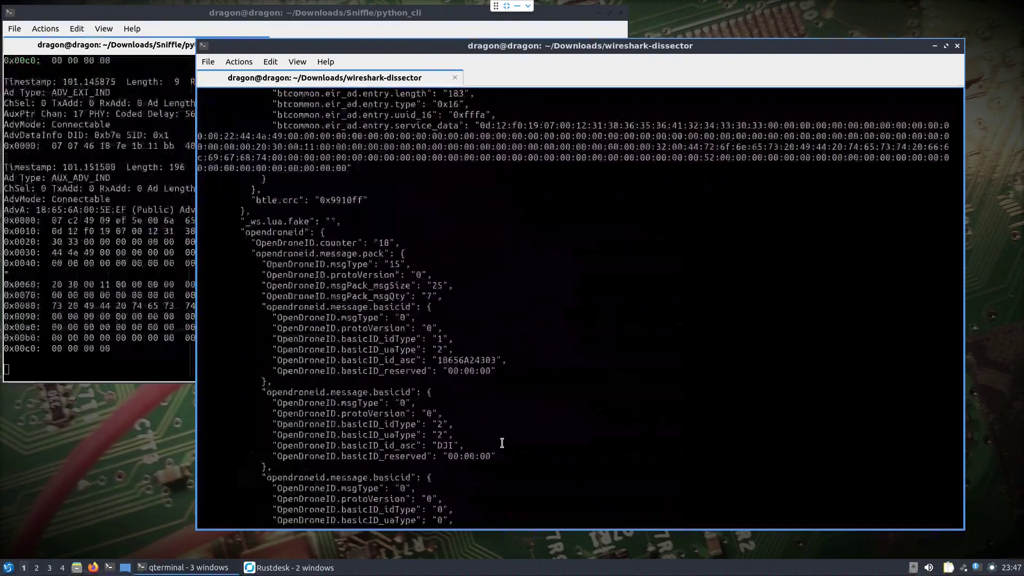
pyautogui.scroll(6, 498, 441)
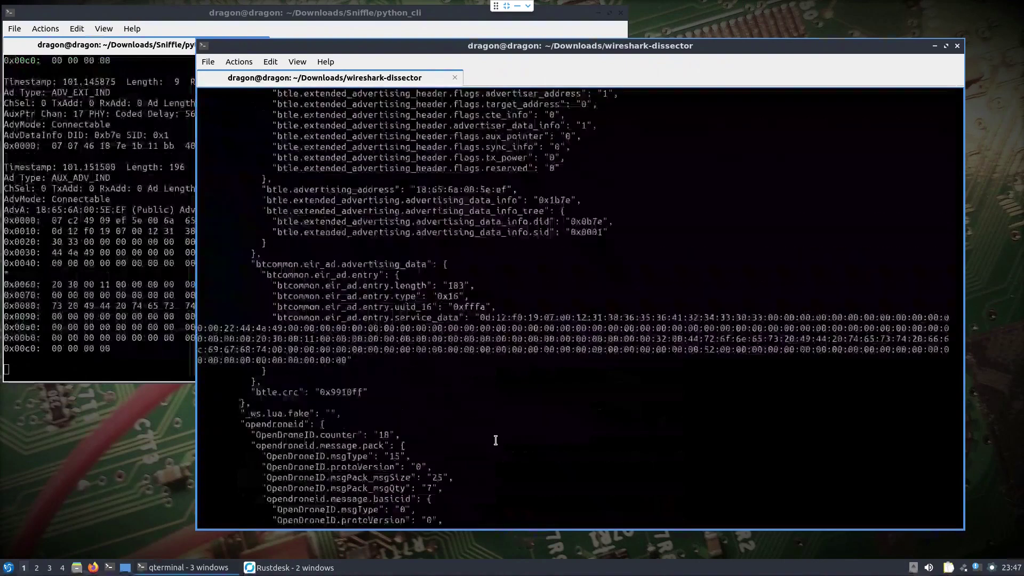
pyautogui.scroll(14, 495, 440)
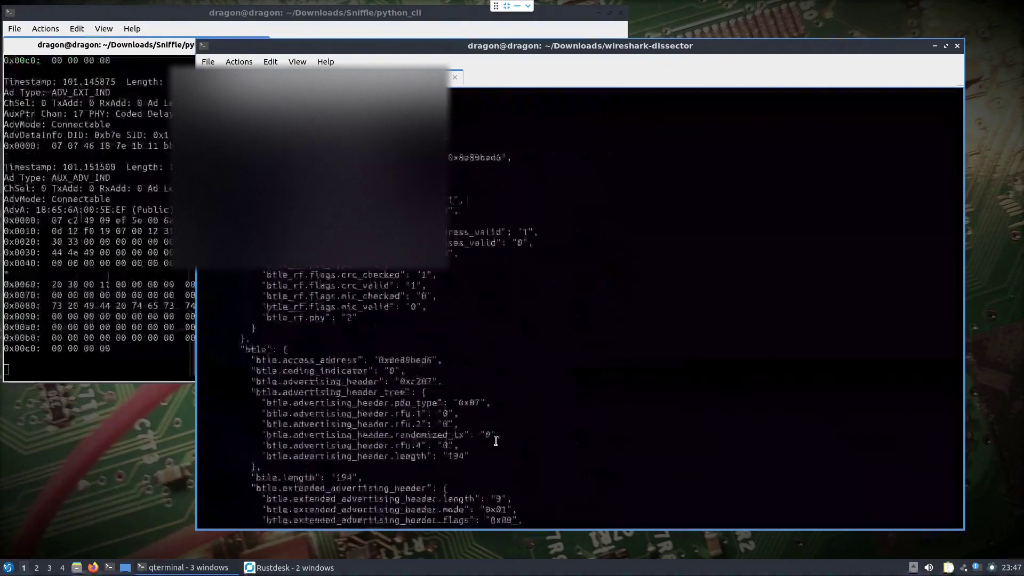
pyautogui.scroll(6, 495, 440)
pyautogui.scroll(3, 495, 441)
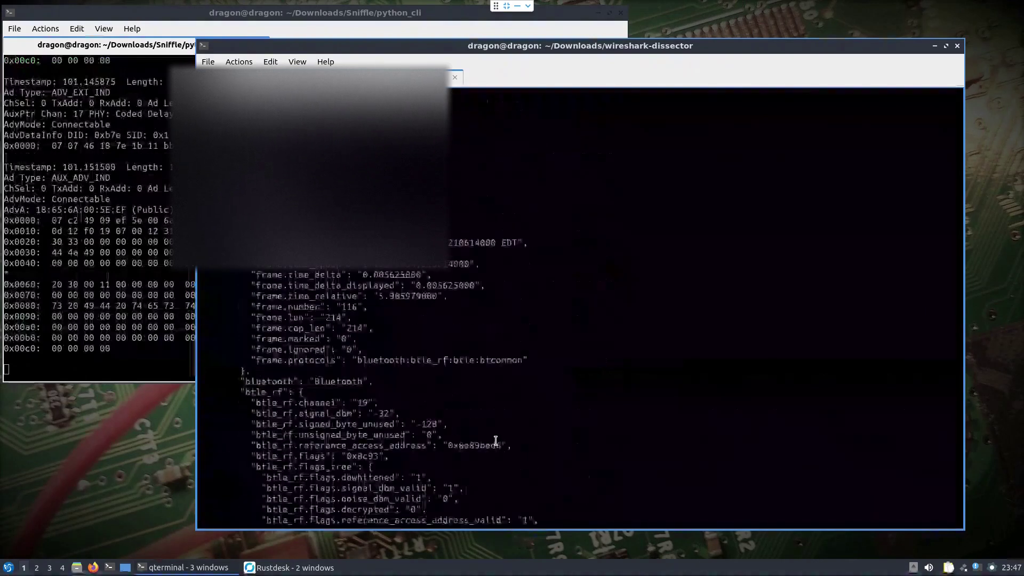
pyautogui.moveTo(352, 45); pyautogui.dragTo(301, 26)
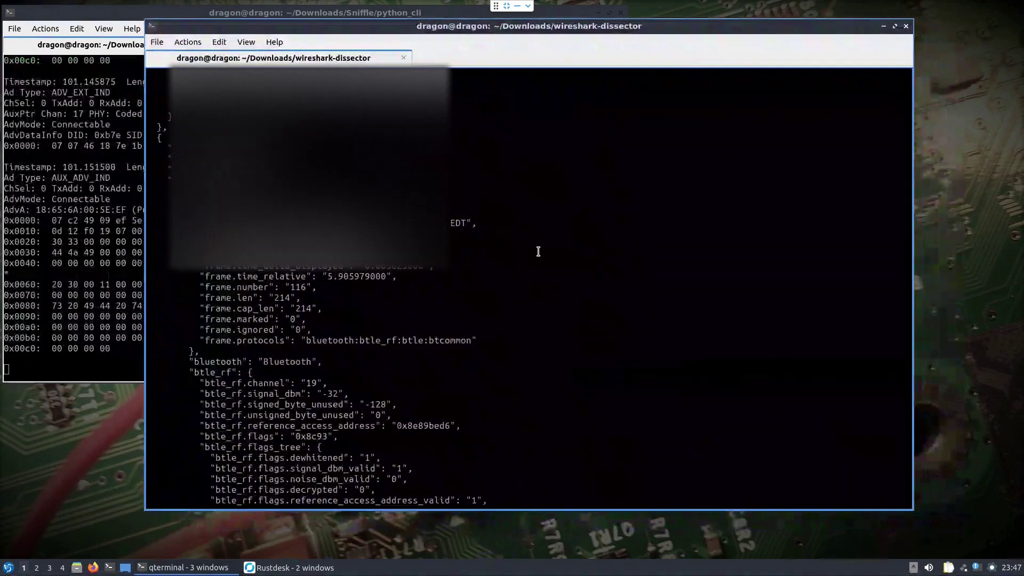
pyautogui.scroll(-5, 538, 251)
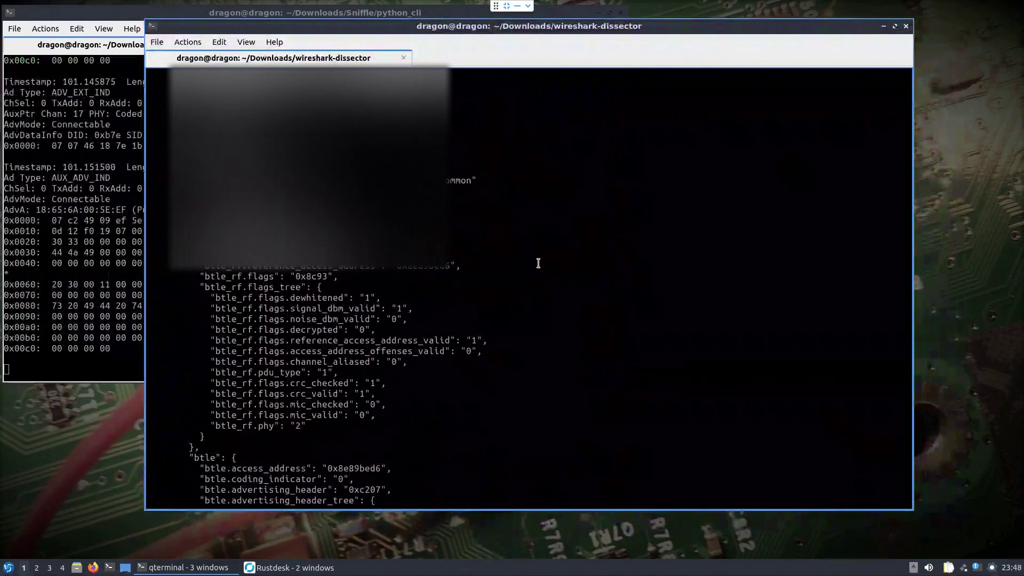
pyautogui.scroll(1, 538, 262)
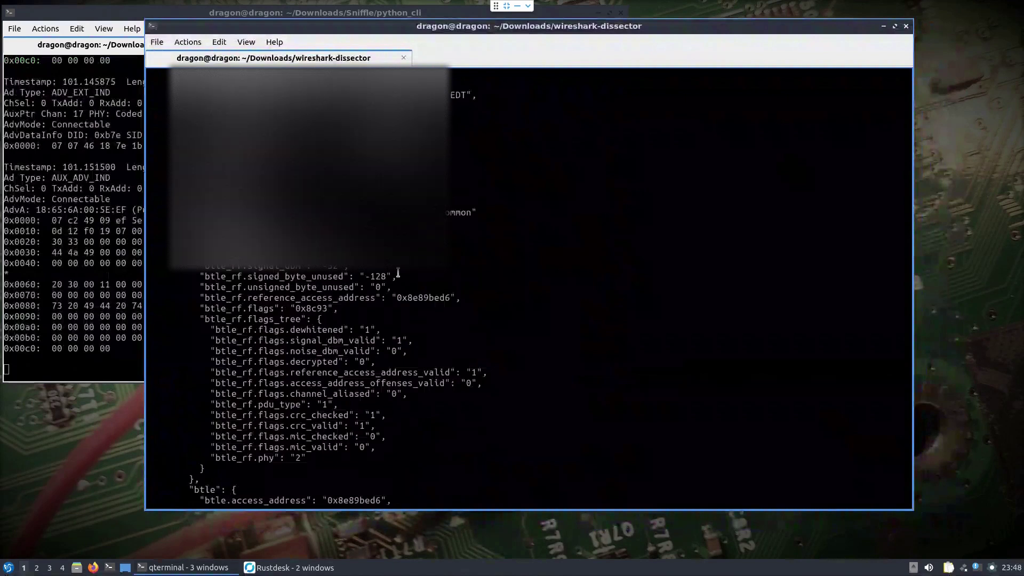
pyautogui.scroll(-11, 505, 419)
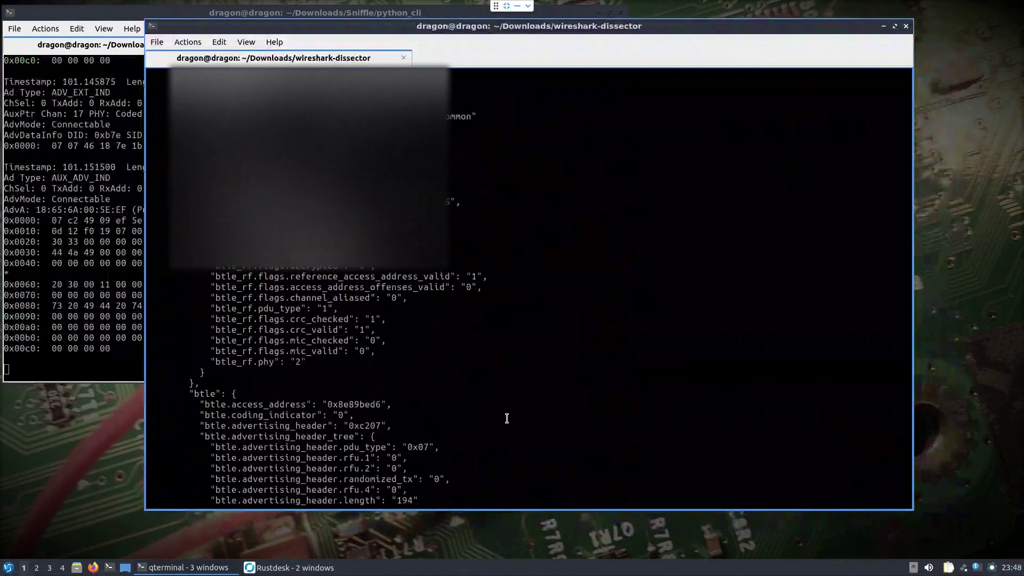
pyautogui.scroll(-15, 503, 408)
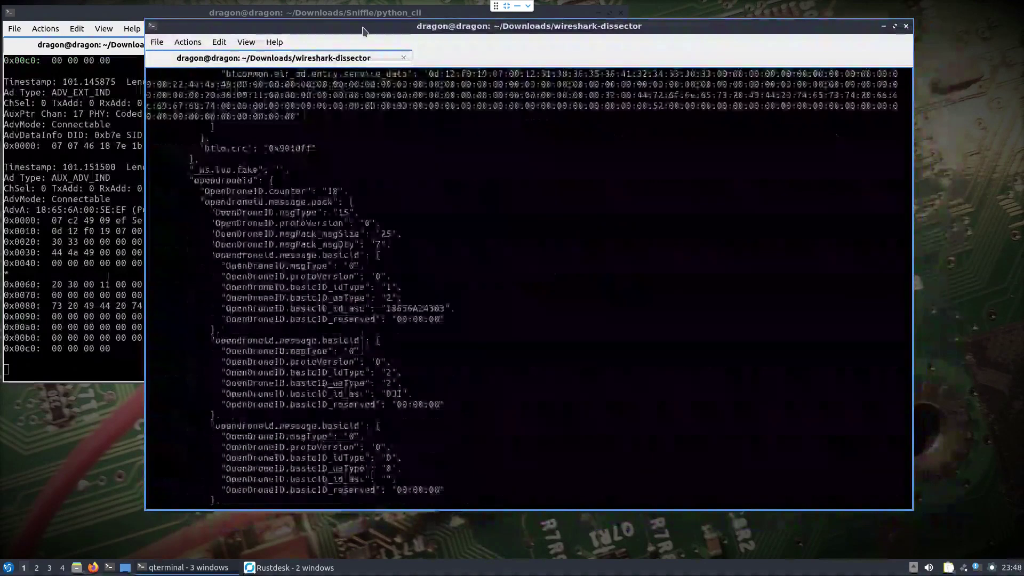
# - Nudge the tshark window up, enlarge it further, and scroll to the end of the JSON output
pyautogui.moveTo(365, 32); pyautogui.dragTo(363, 20)
pyautogui.scroll(-1, 383, 202)
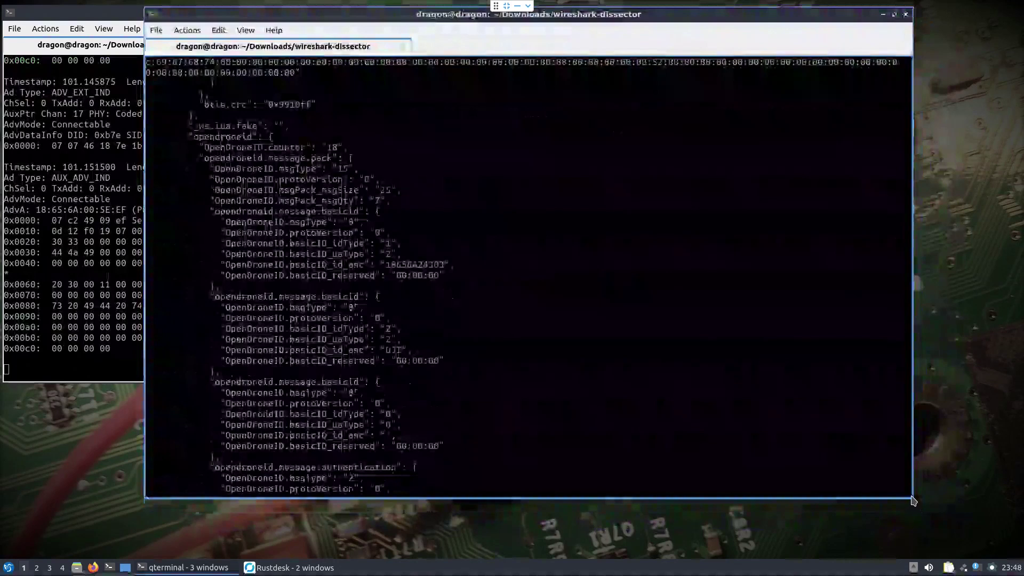
pyautogui.moveTo(913, 501); pyautogui.dragTo(979, 554)
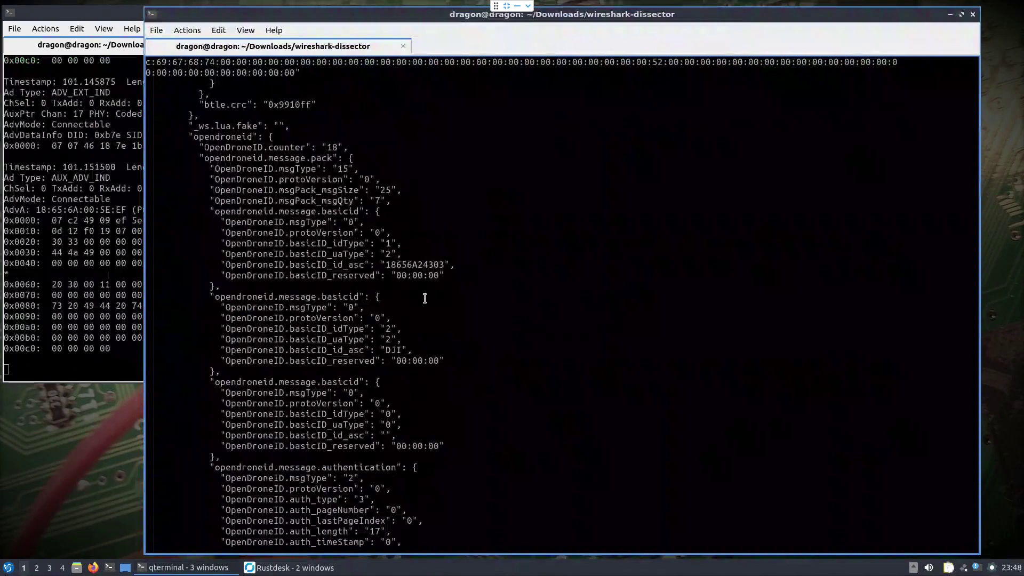
pyautogui.scroll(-7, 425, 297)
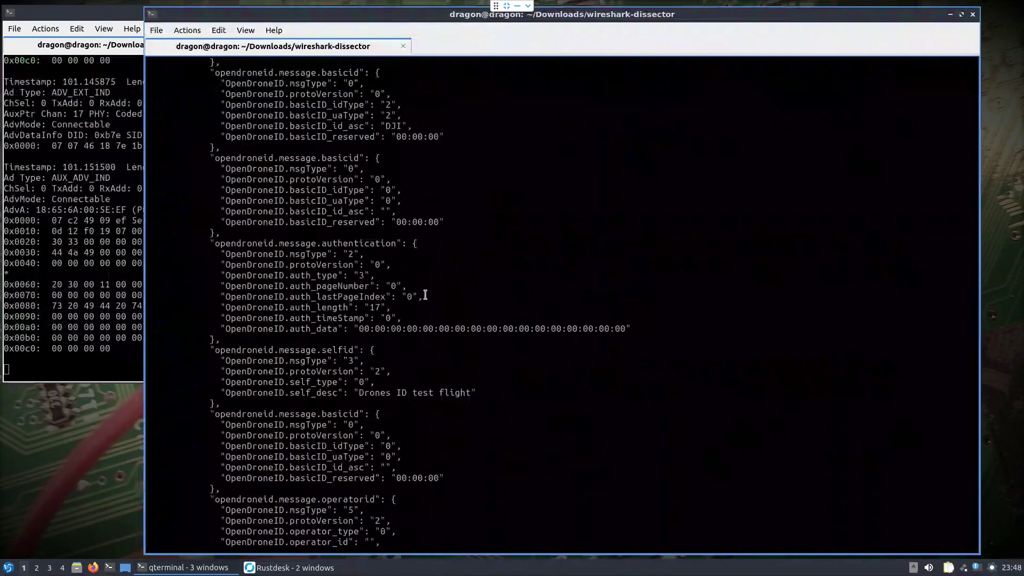
pyautogui.scroll(-2, 425, 294)
pyautogui.scroll(-2, 423, 291)
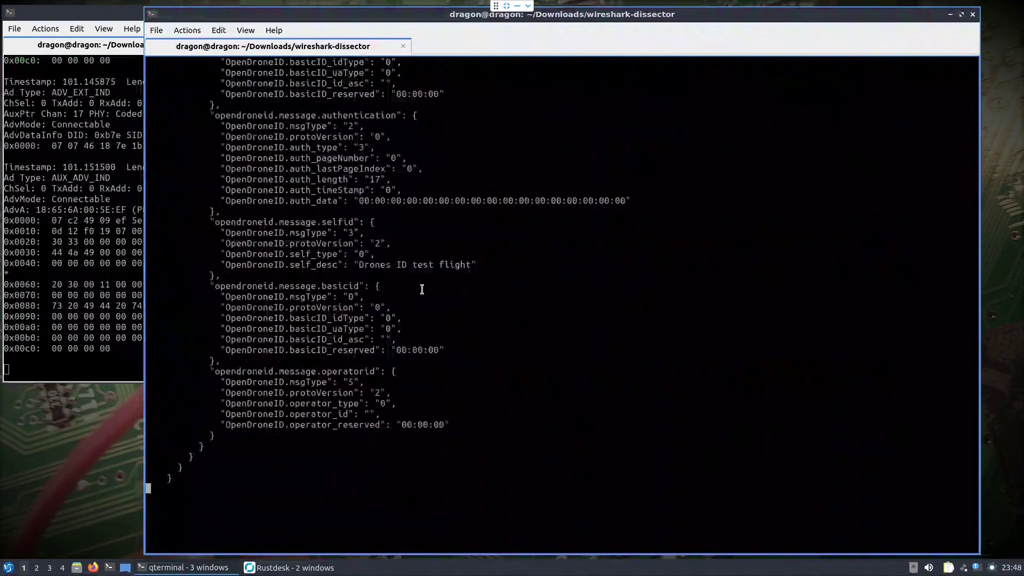
pyautogui.scroll(2, 429, 298)
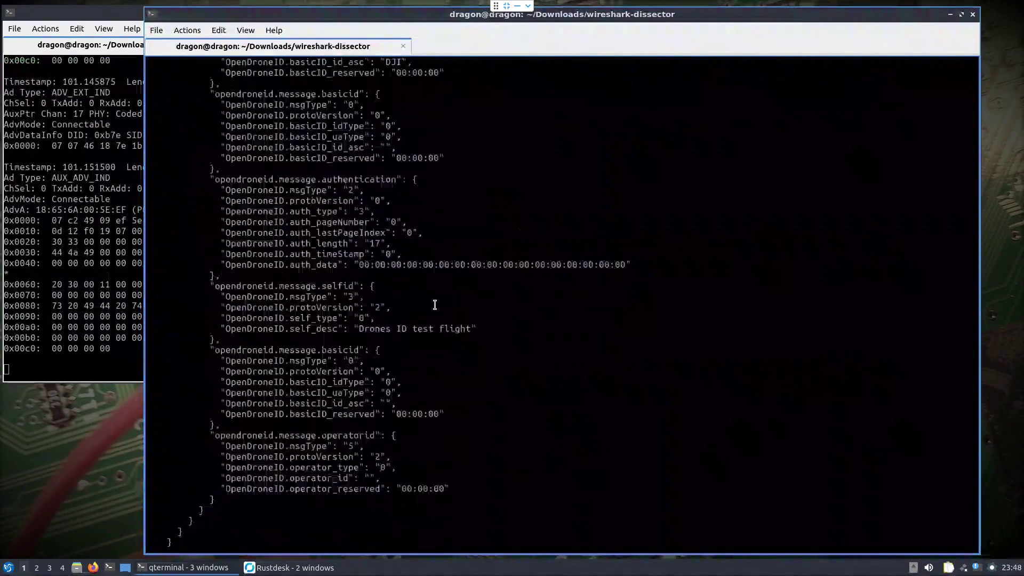